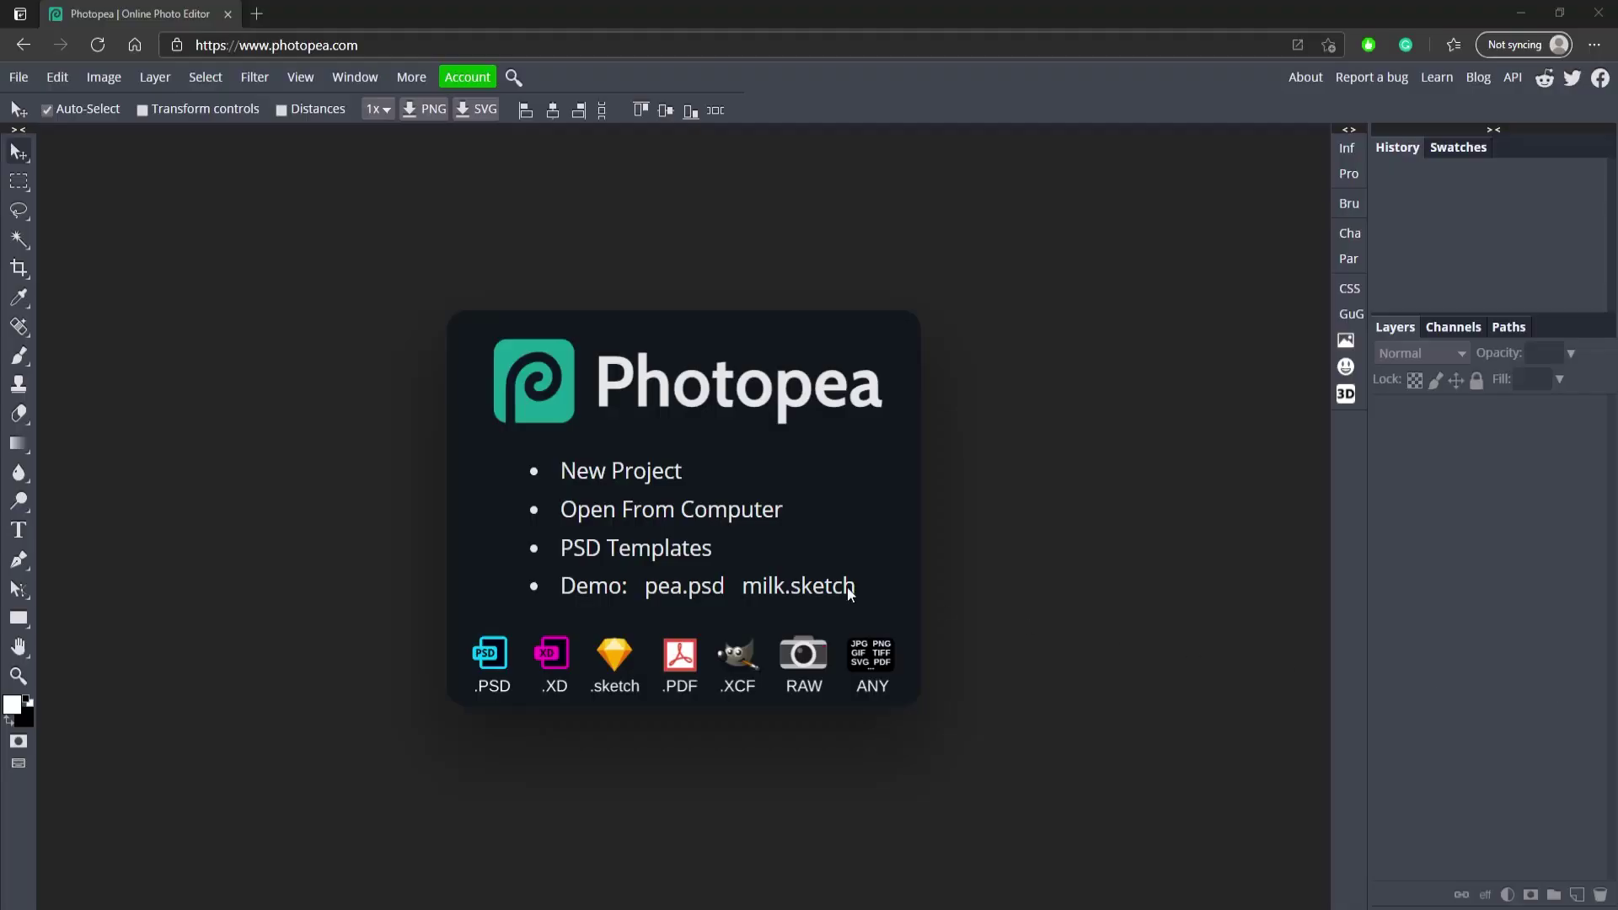
Create a new project 1600 px wide and 1600 px high with a white background.
left_click(593, 479)
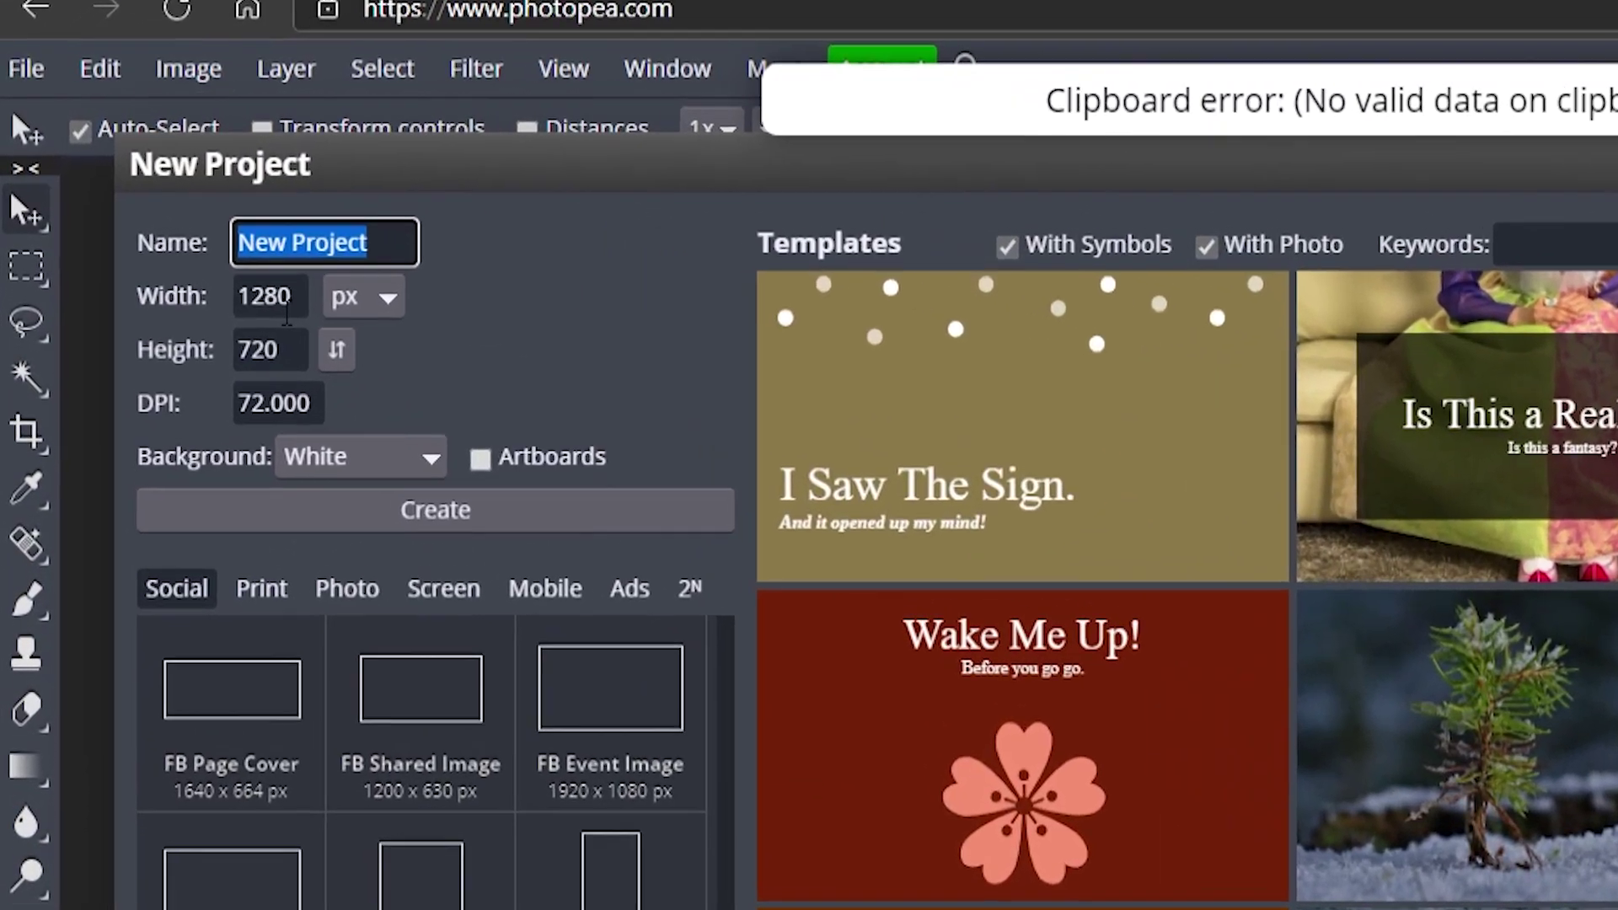
left_click(286, 314)
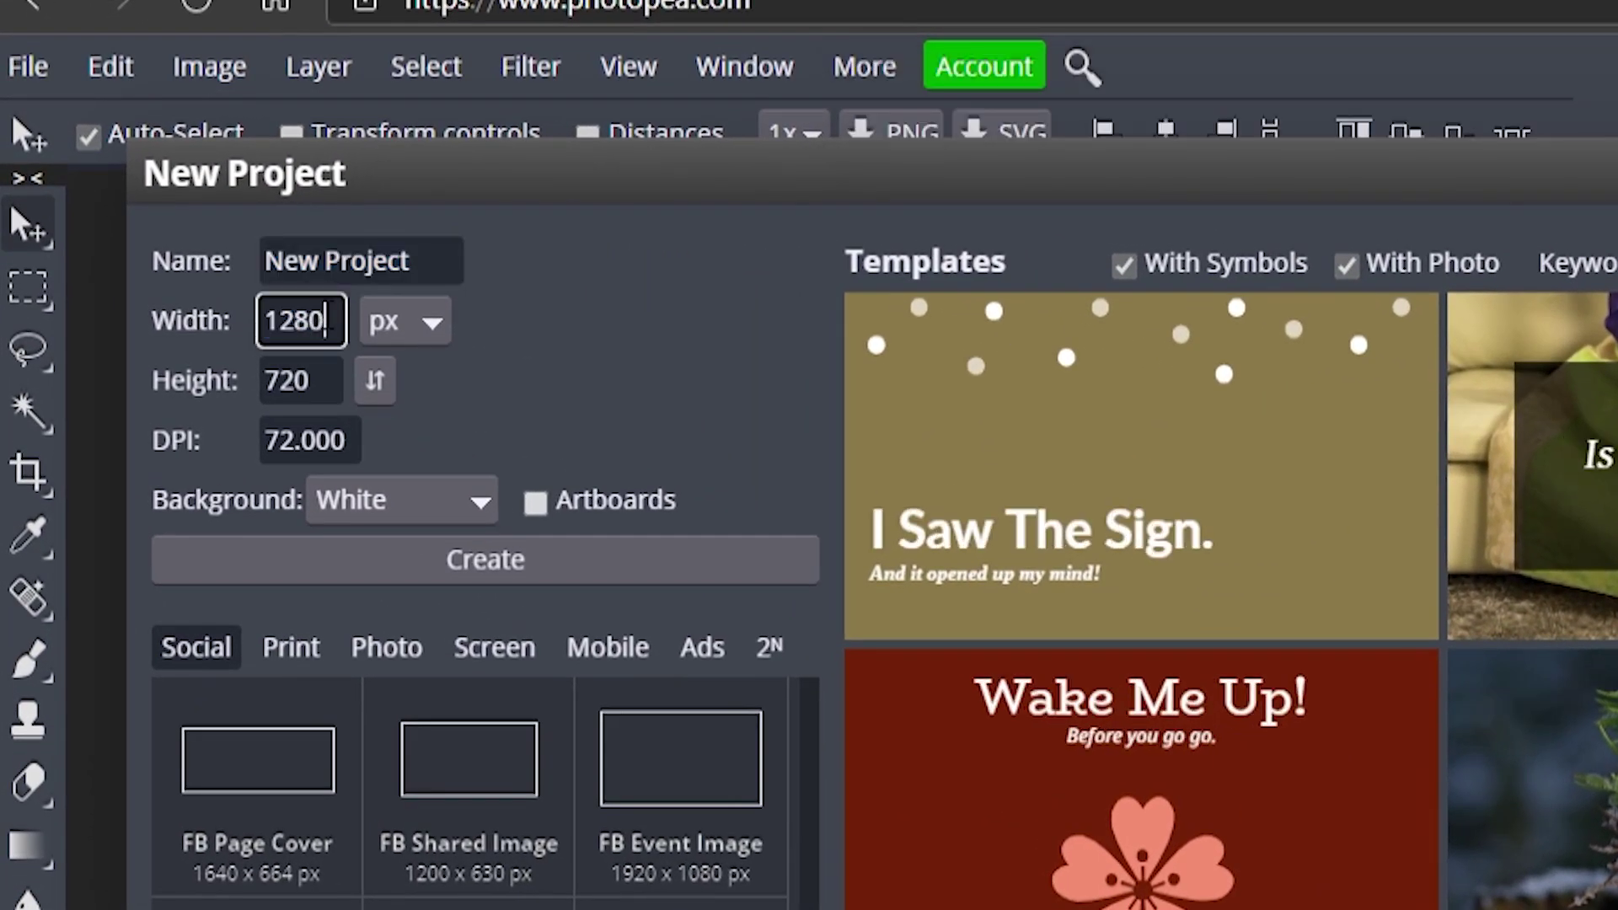
left_click_drag(295, 298, 206, 297)
type("1600")
key("Tab")
type("1600")
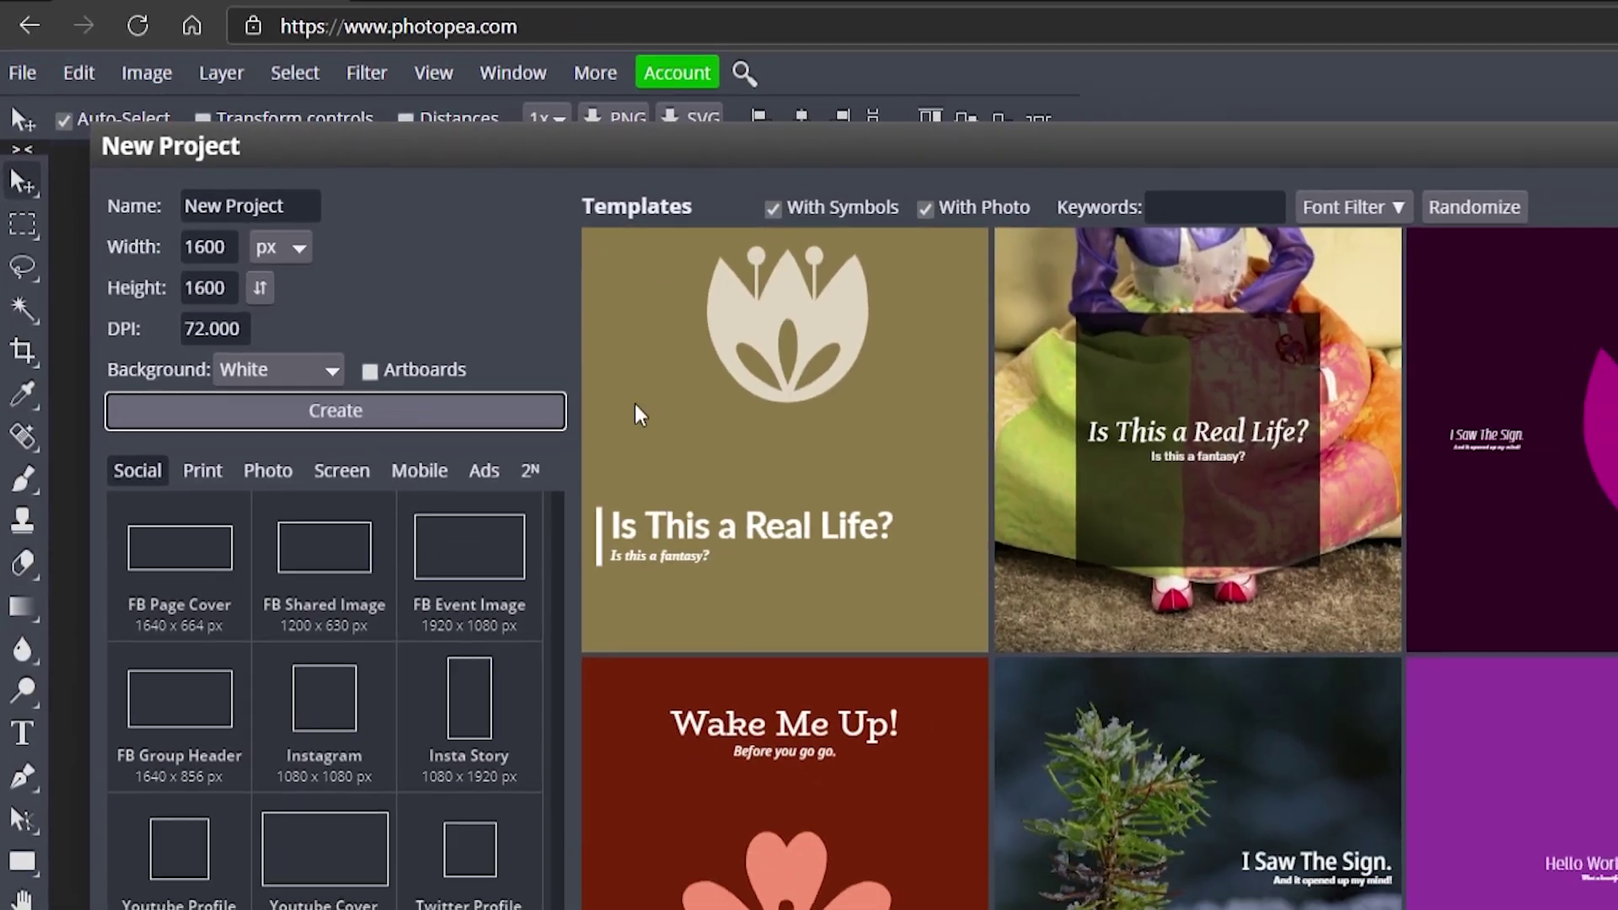
left_click(497, 519)
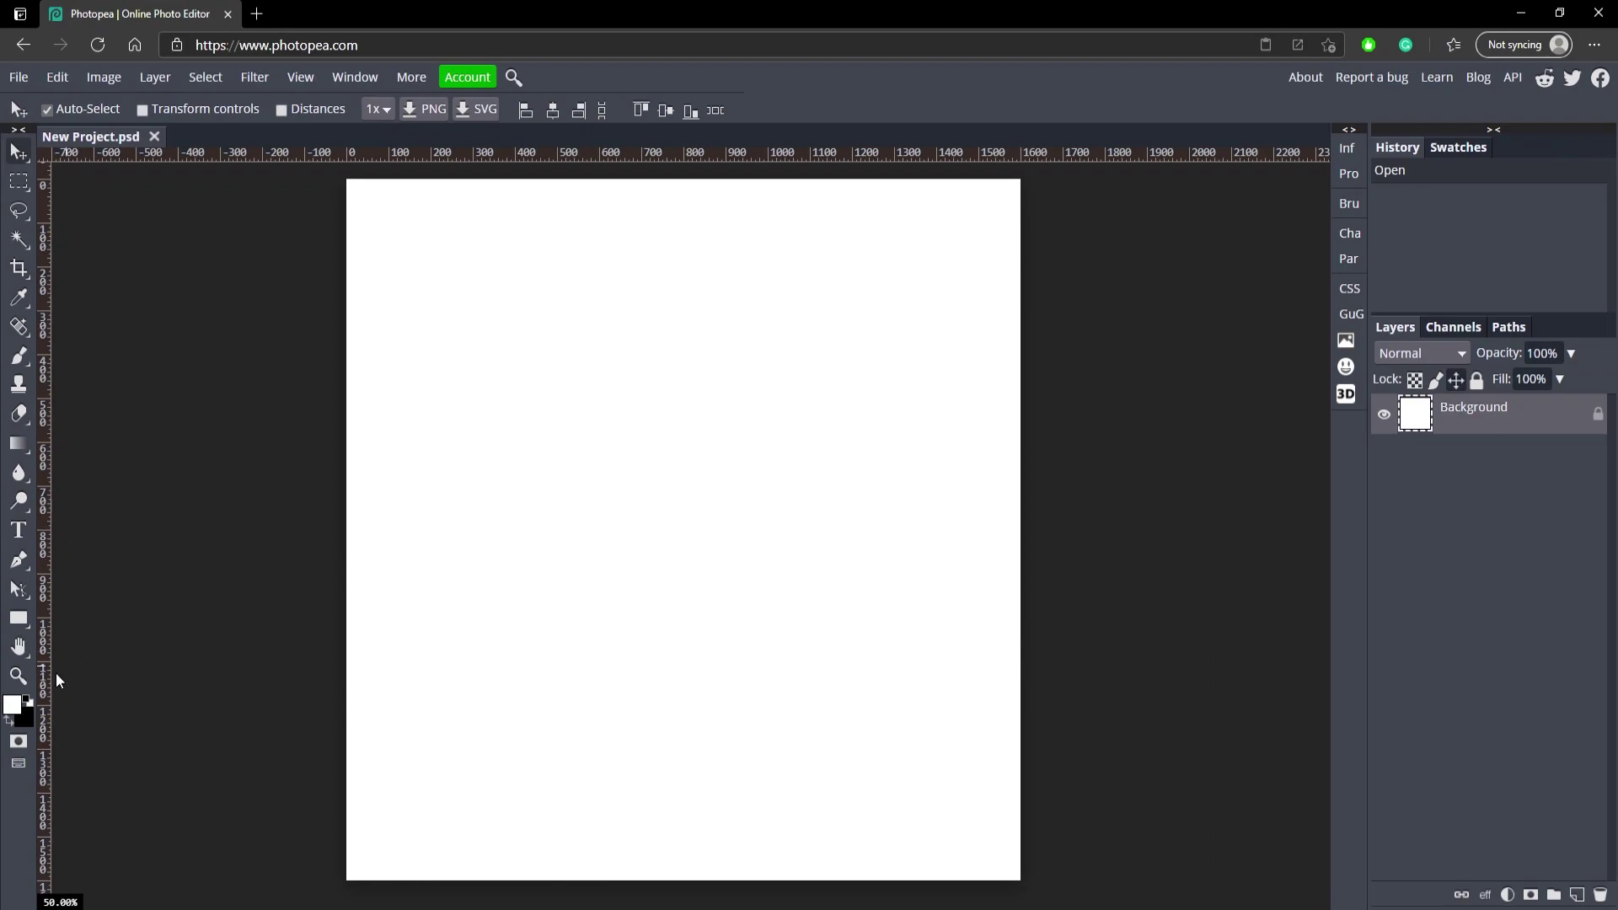
Paste the copied dark photo of the person on the bench into the project and accept its placement.
key("z")
scroll(462, 635, "down", 3)
scroll(481, 631, "up", 2)
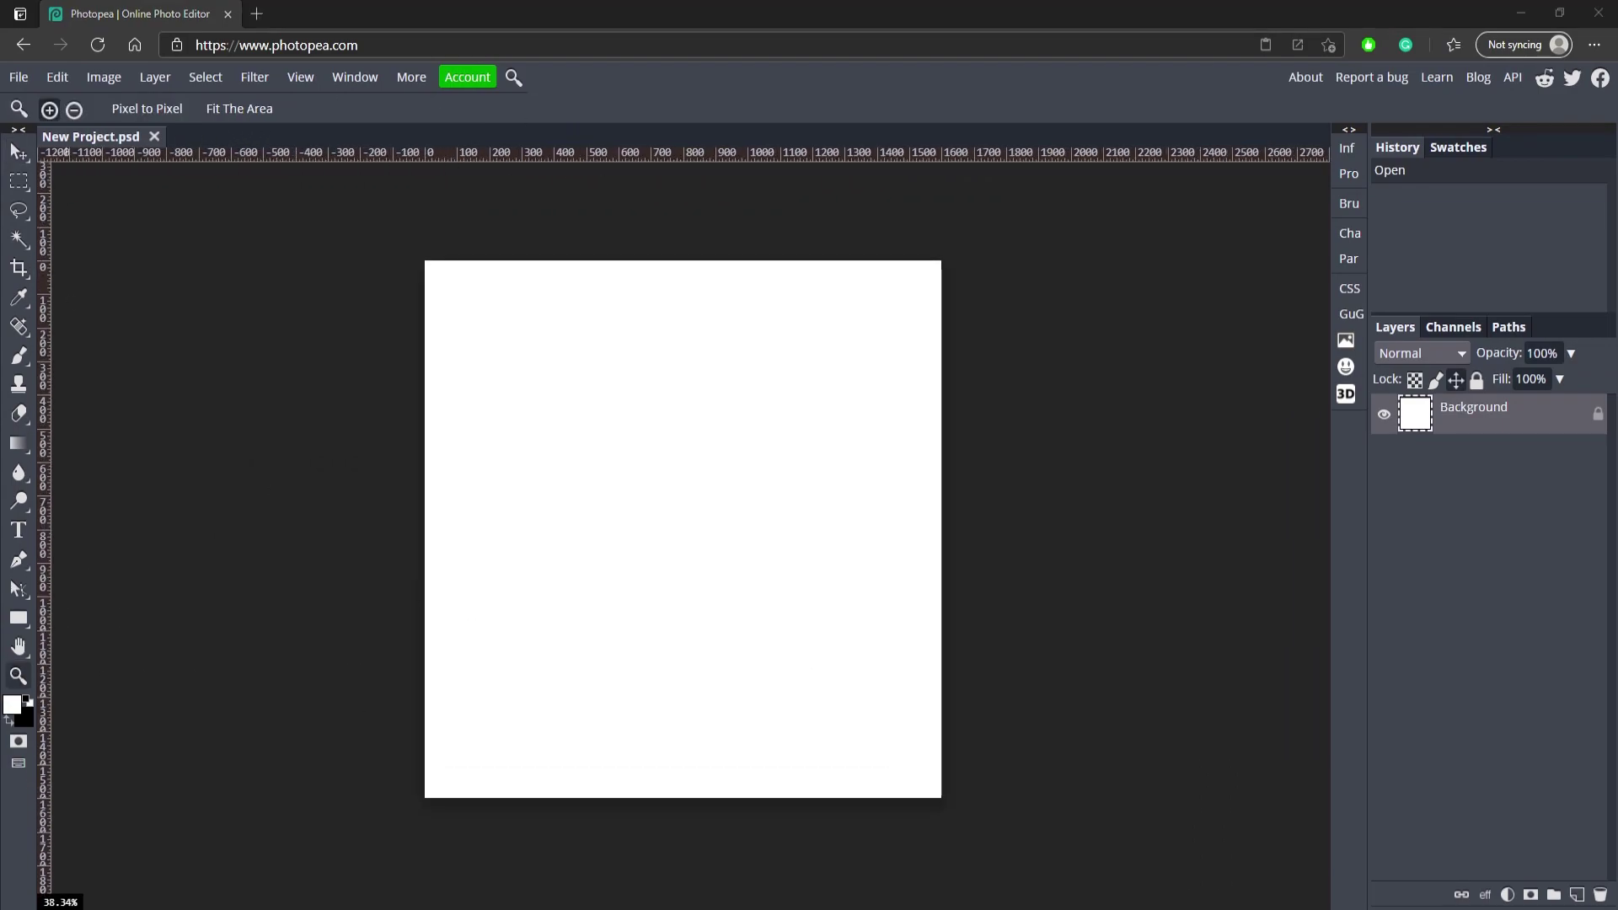
key("ctrl+v")
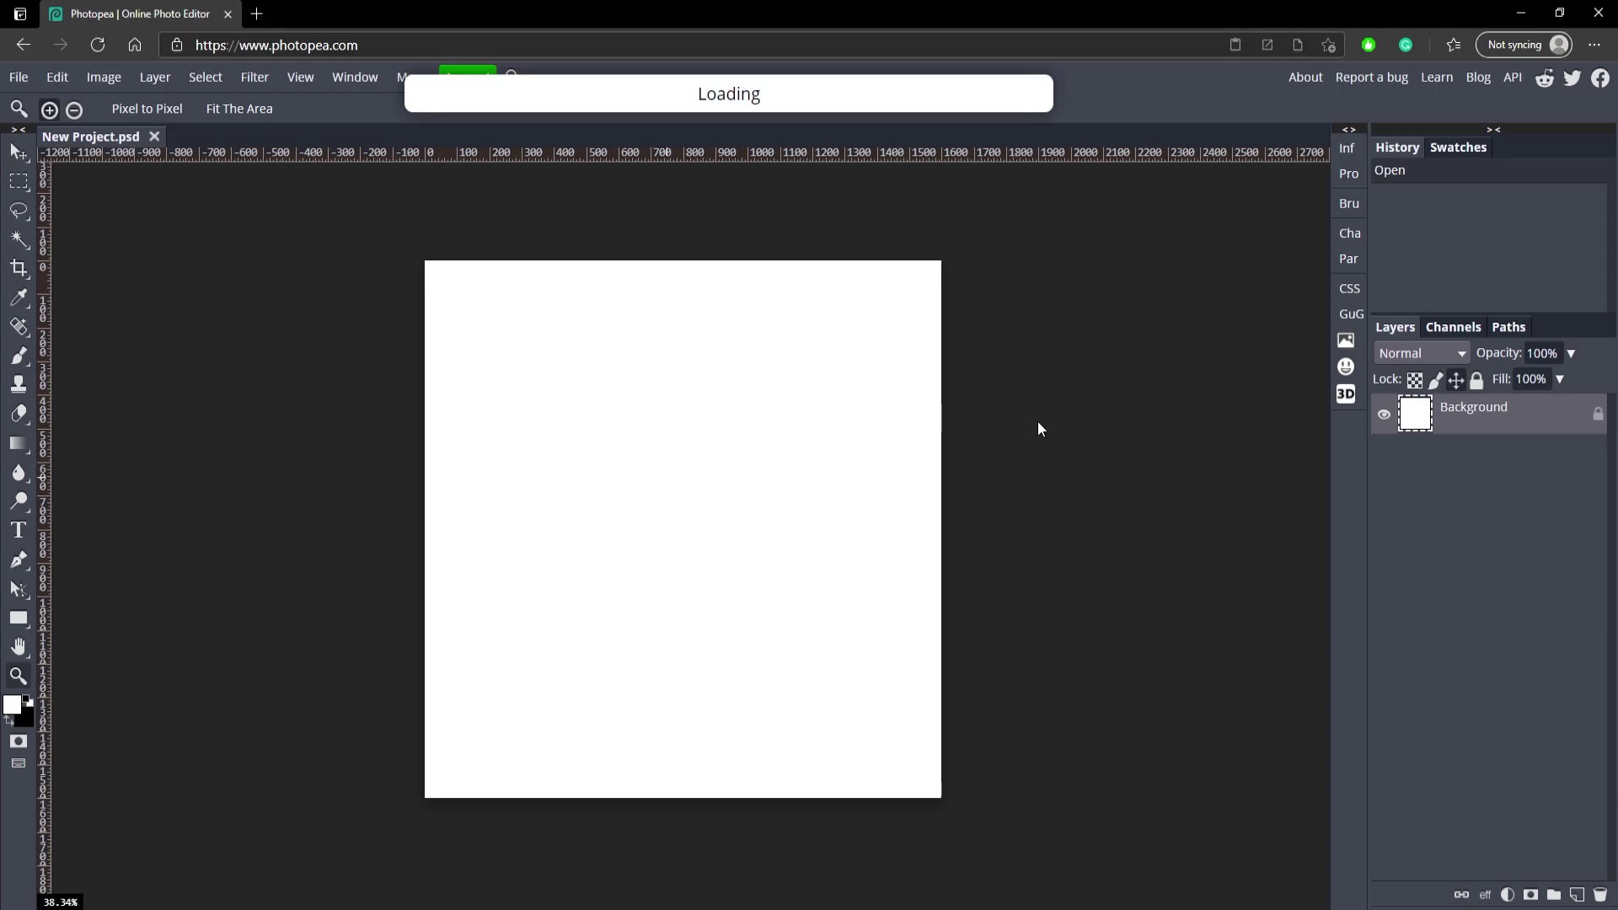
left_click_drag(589, 416, 926, 695)
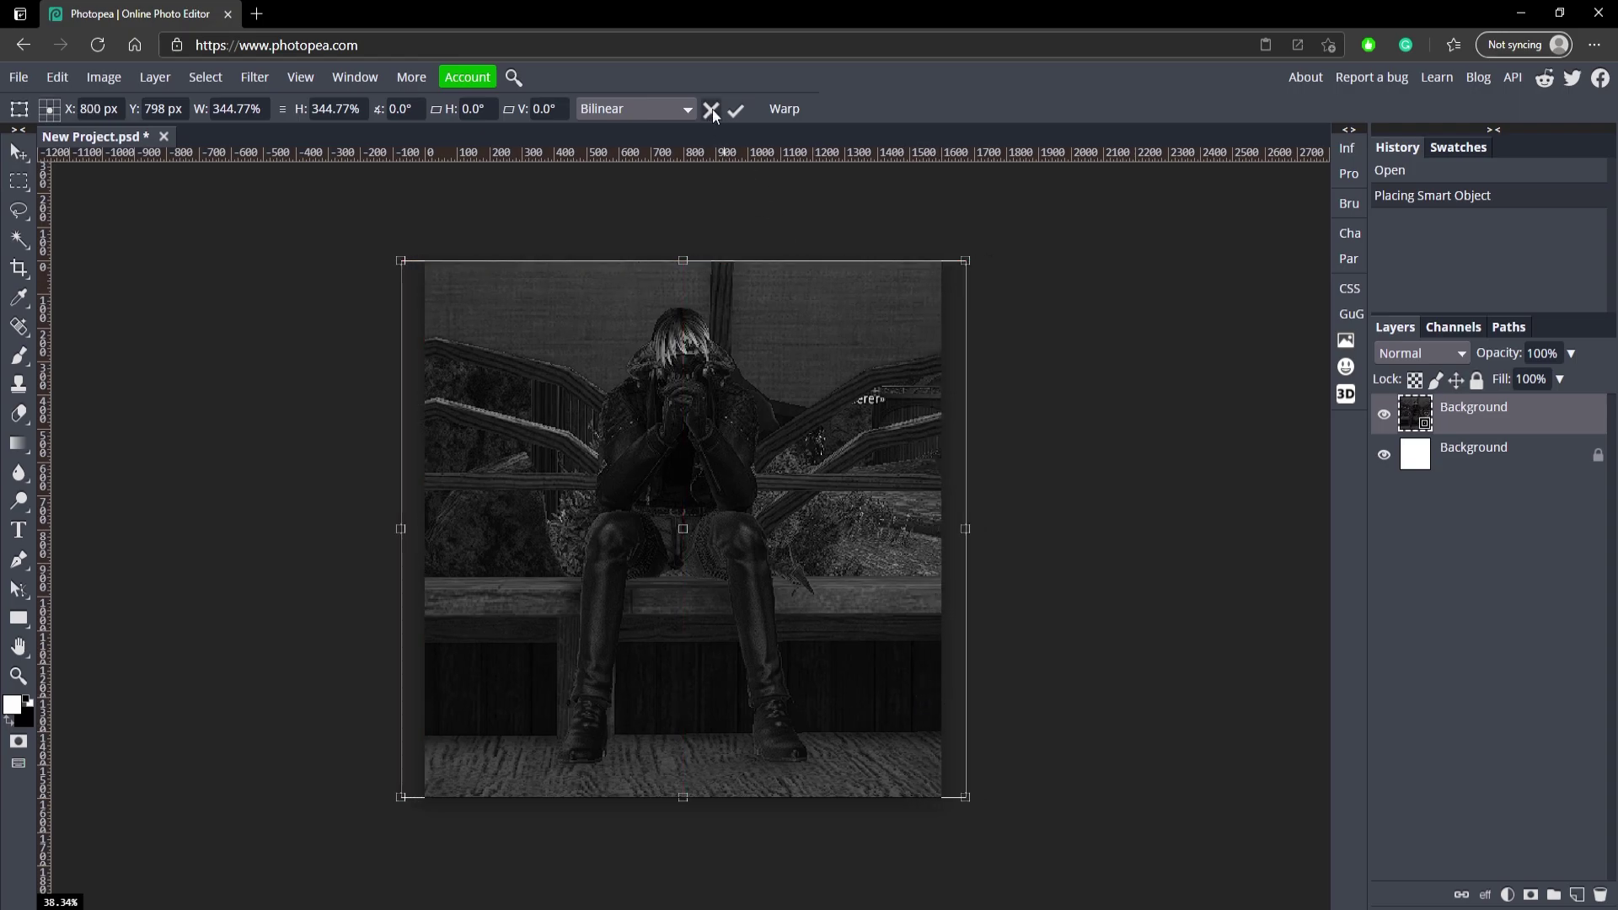
key("Return")
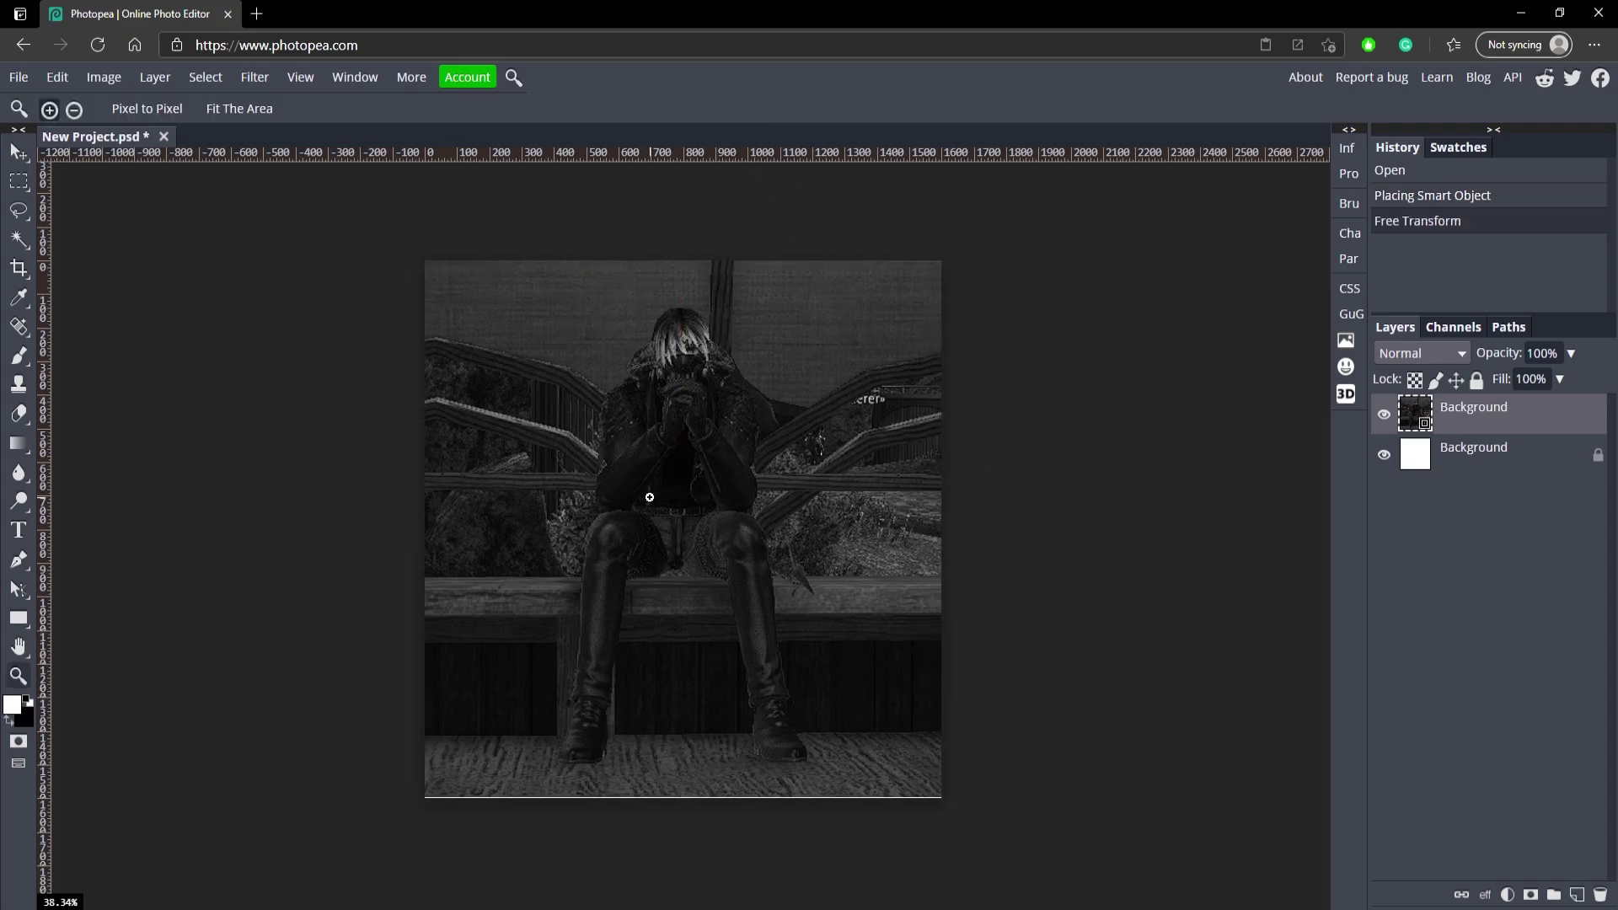
Scale the photo layer up to about 347% so it covers the bottom edge of the canvas.
scroll(649, 506, "up", 1)
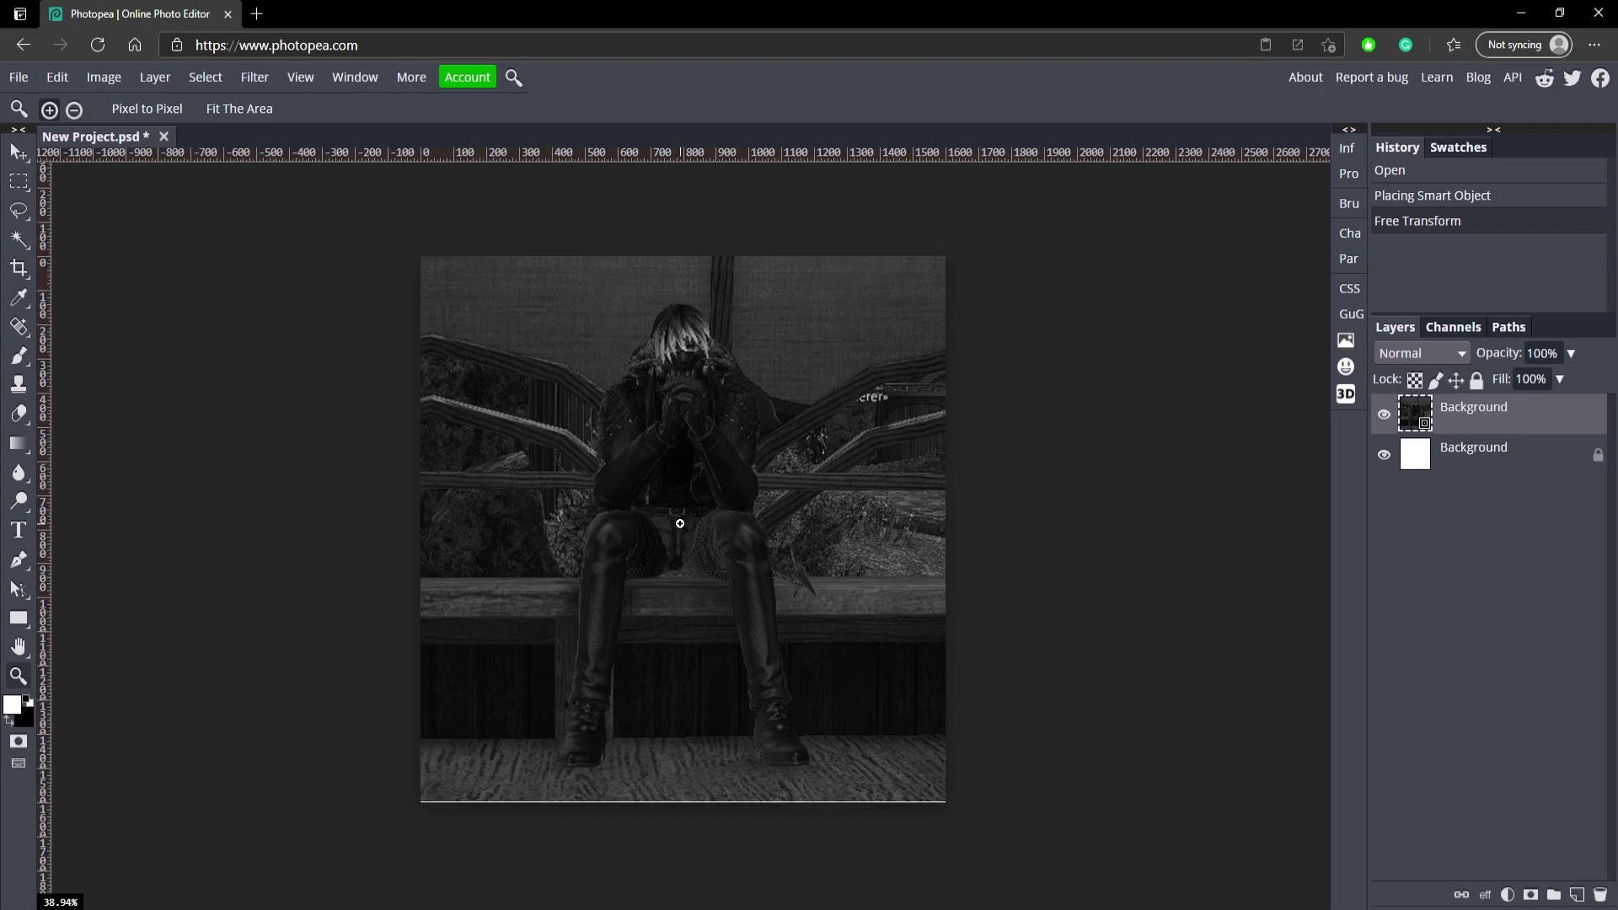
left_click(19, 152)
key("ctrl+t")
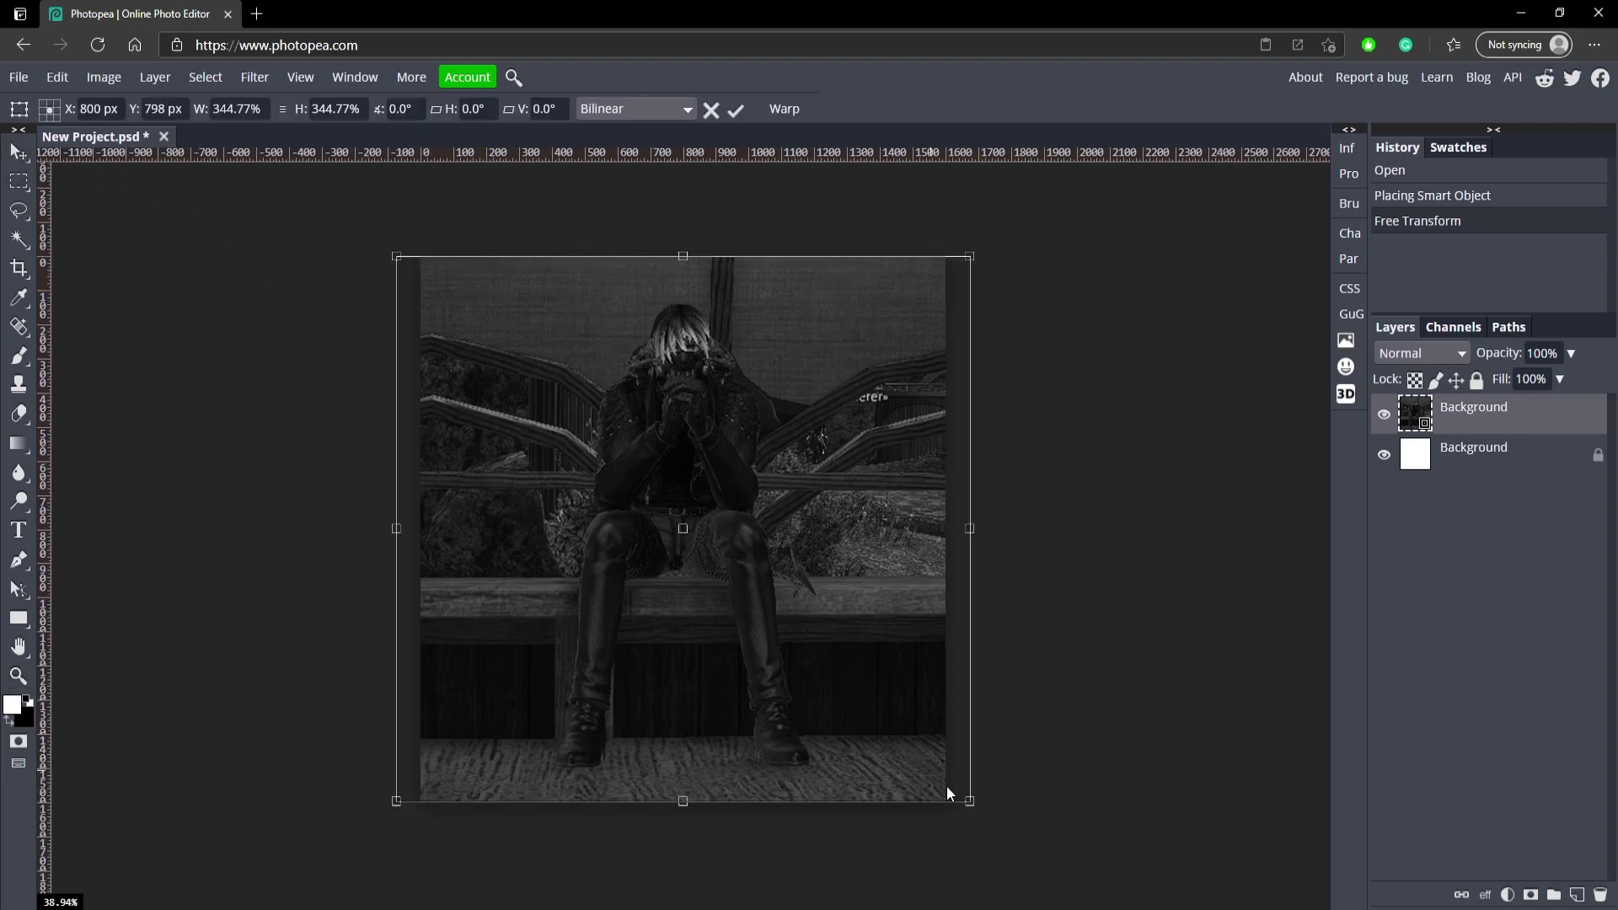
left_click_drag(969, 802, 973, 805)
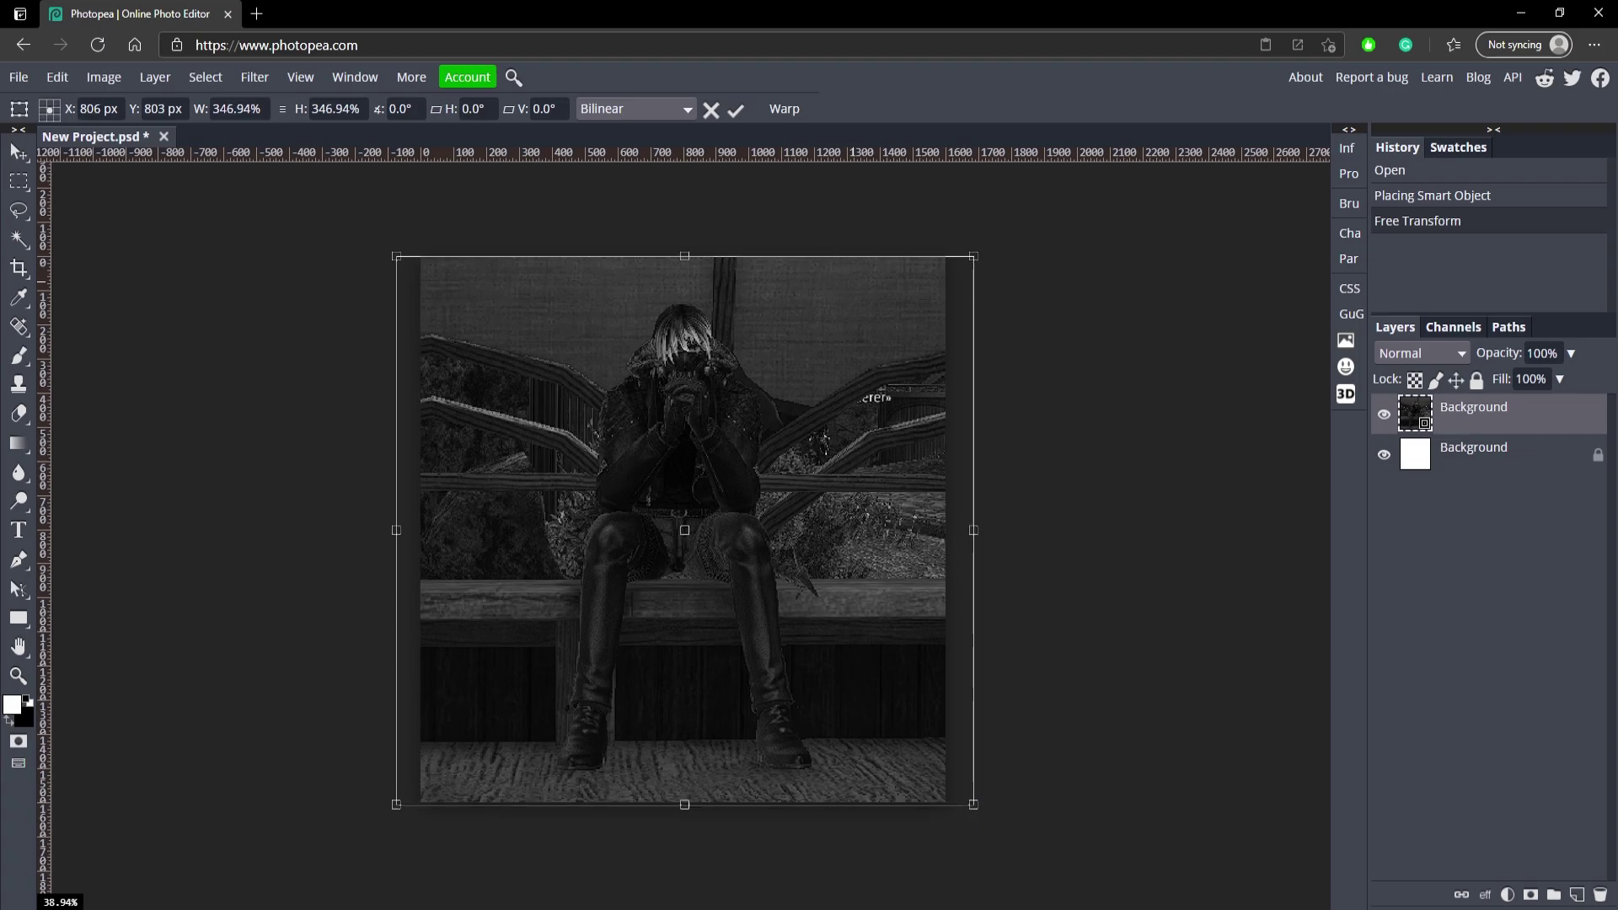
left_click(735, 110)
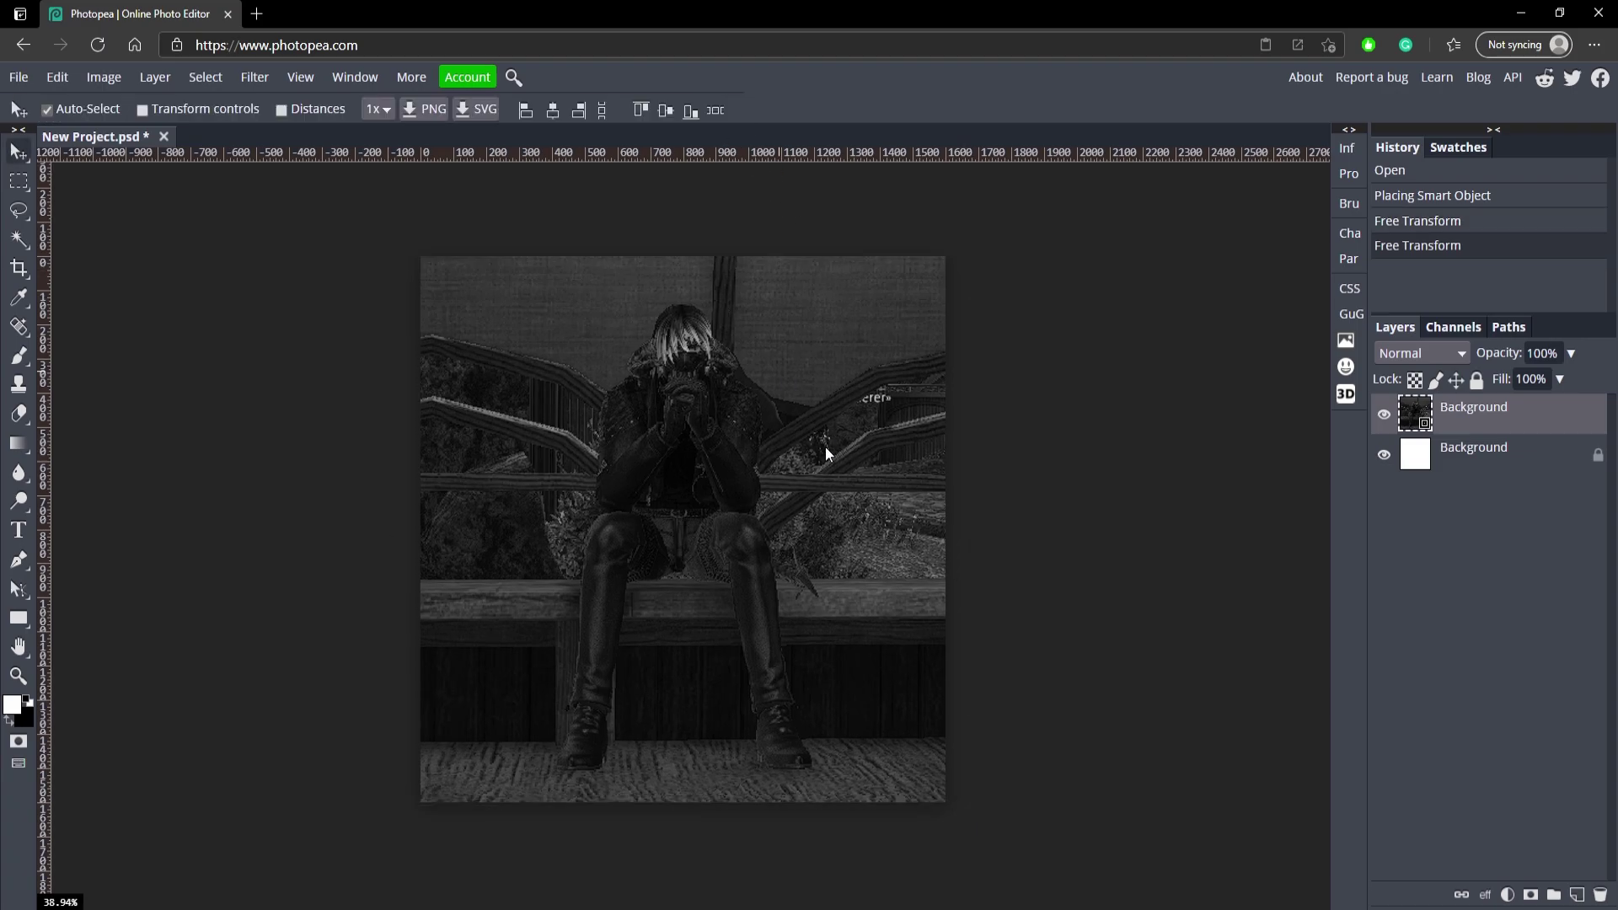
Add the text "BARD HARD" across the middle of the photo in white (ffffff) at 150 px.
left_click(17, 530)
left_click(564, 539)
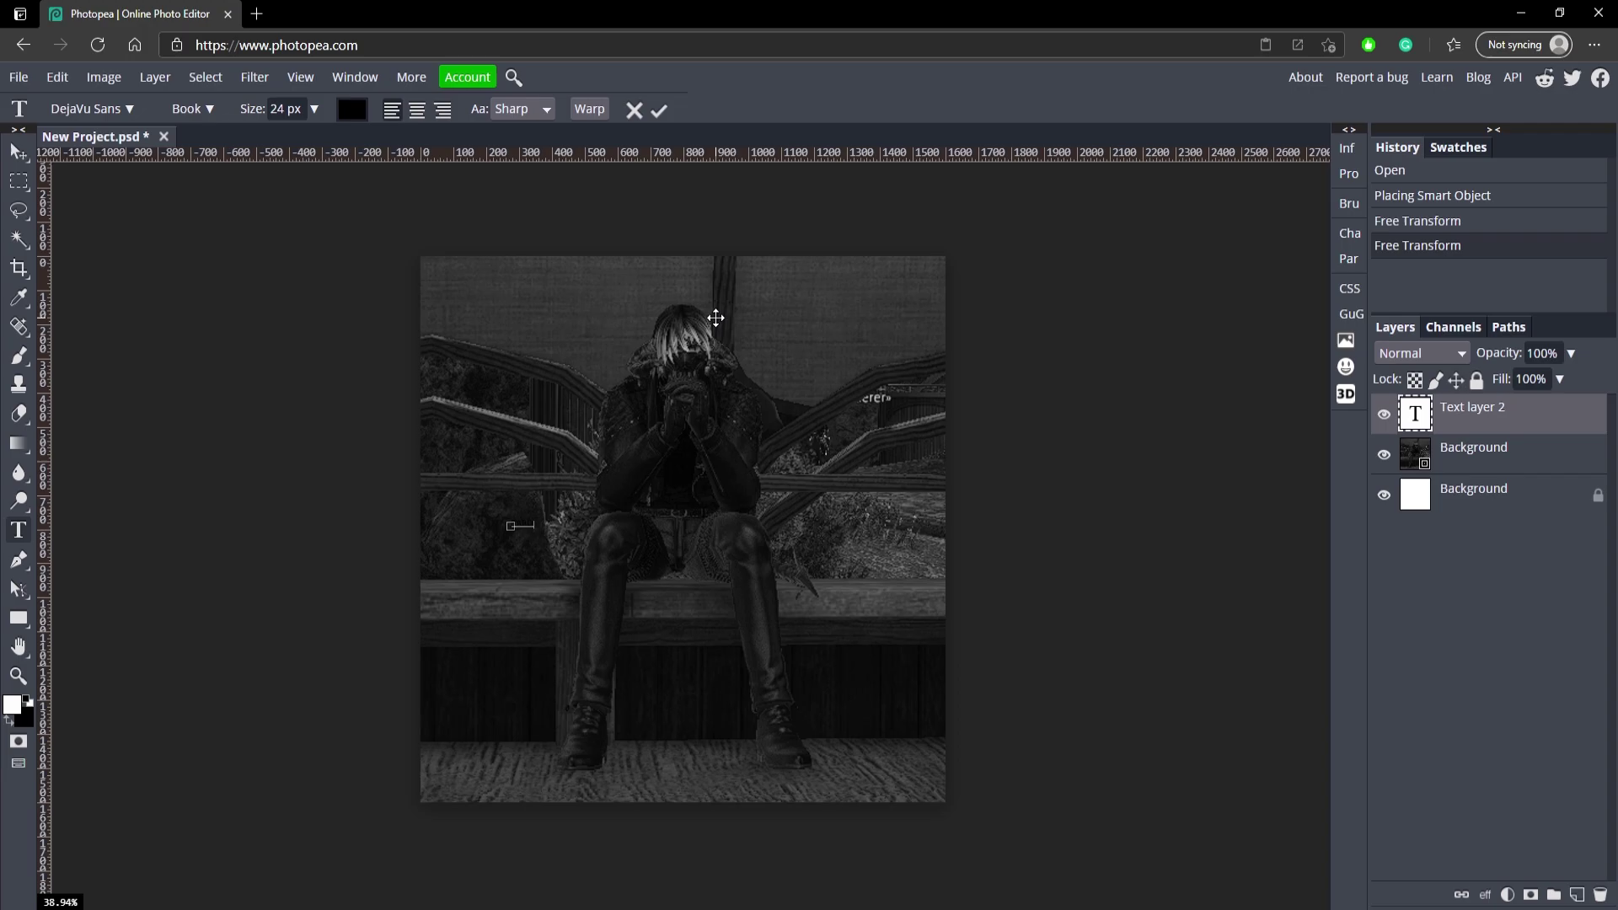
key("ctrl+a")
left_click_drag(295, 141, 318, 140)
left_click(352, 109)
left_click_drag(225, 336, 16, 86)
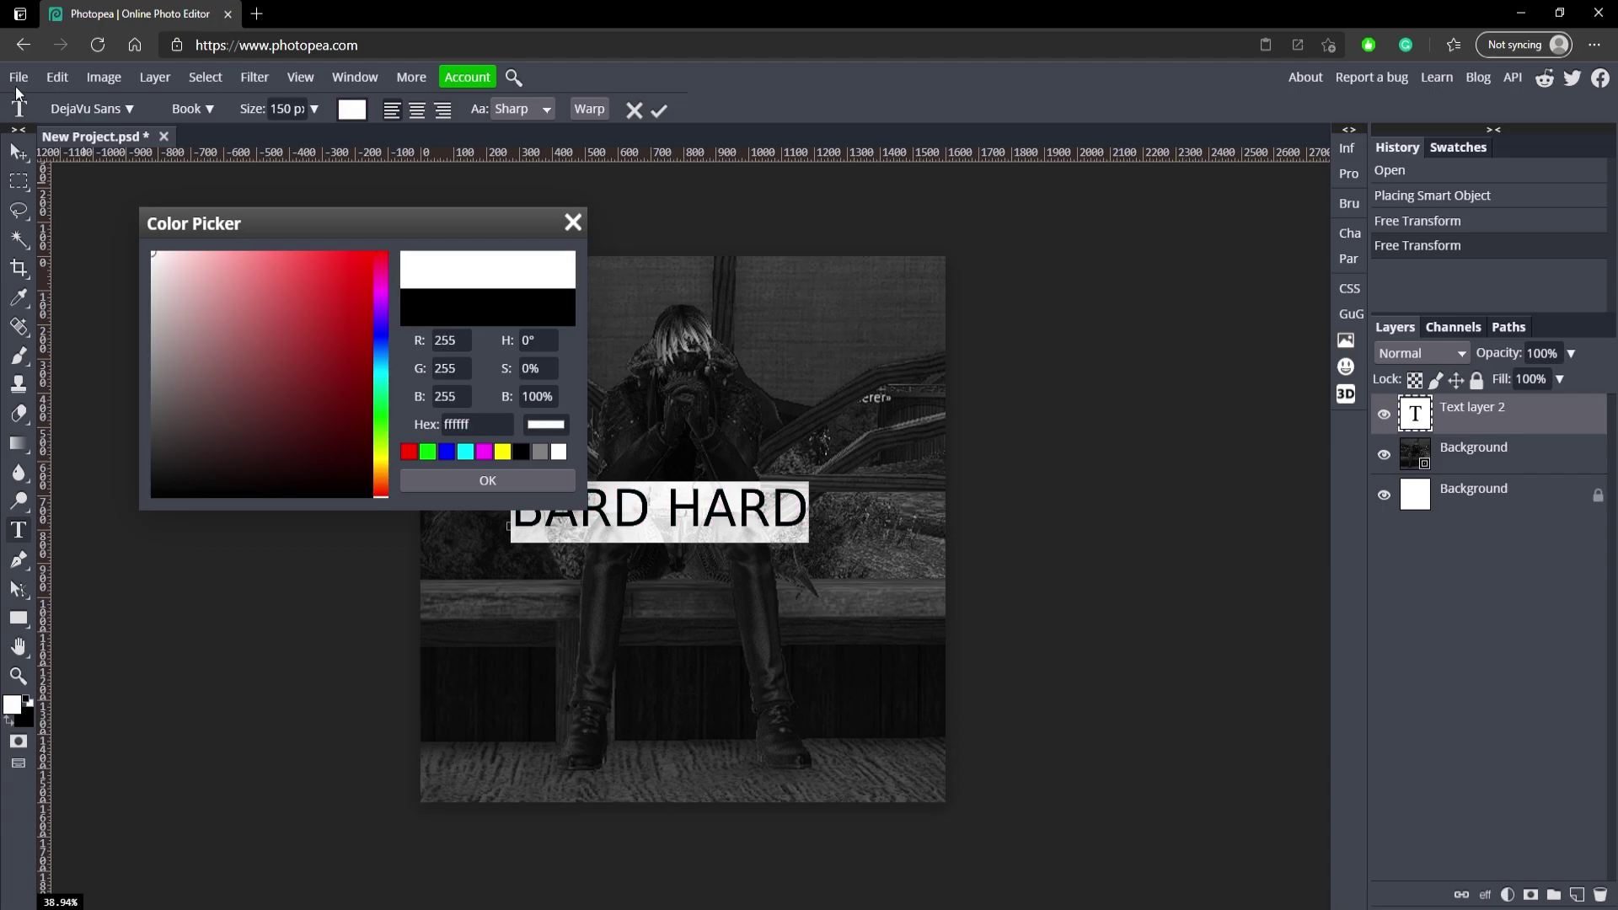
left_click(539, 483)
left_click(649, 527)
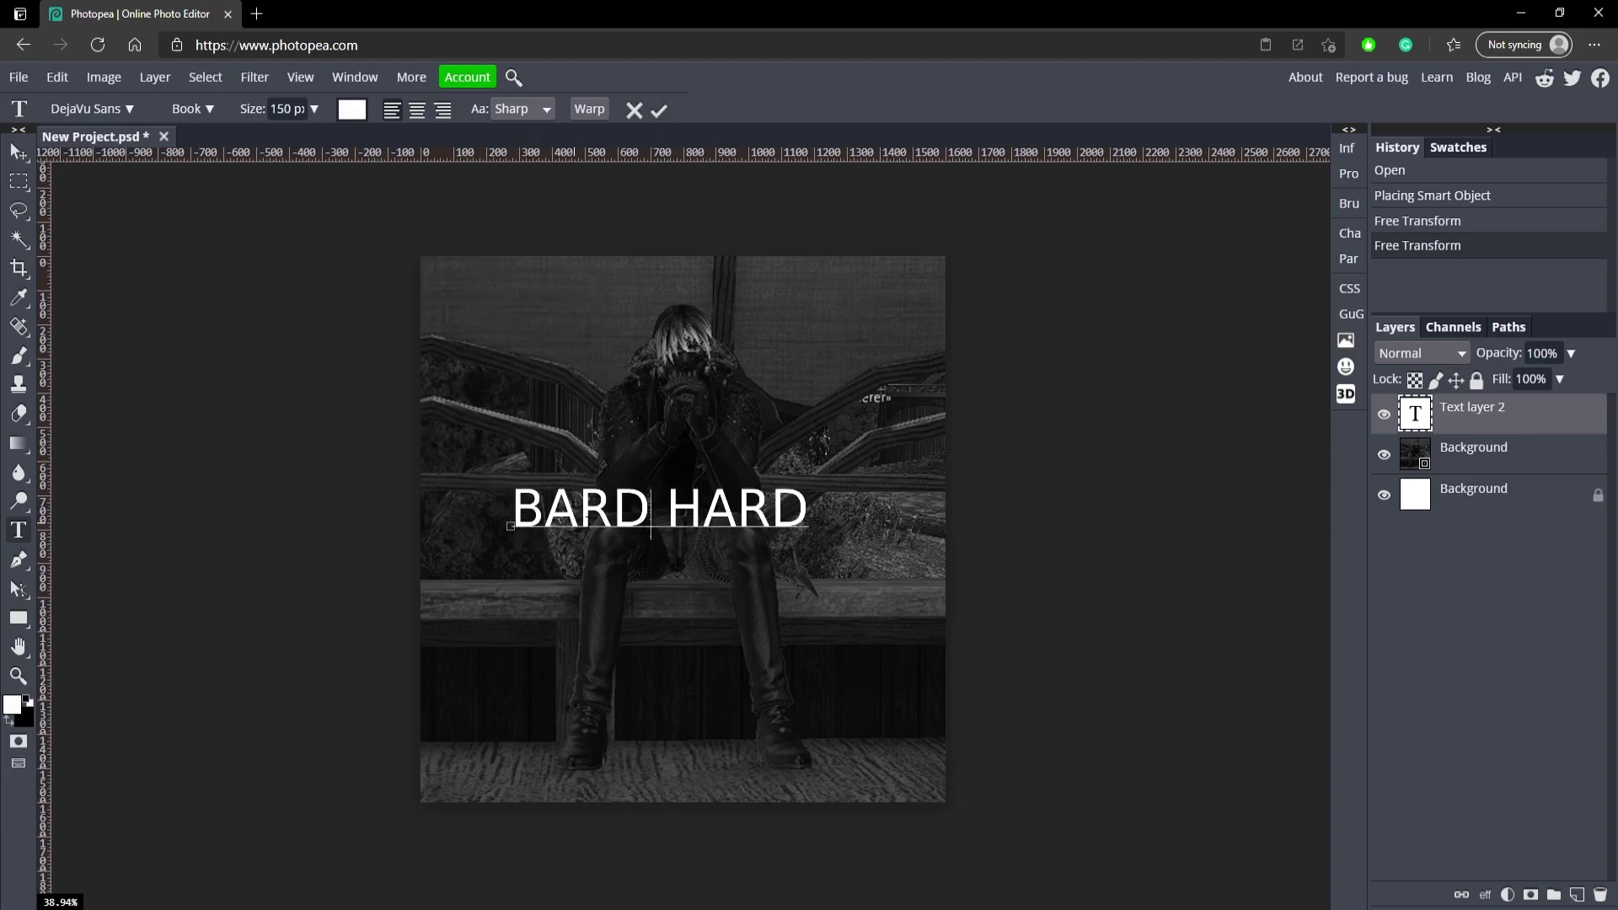
Delete the "BARD HARD" text layer and add the text "BARDY HARD" over the photo in its place.
left_click(1449, 426)
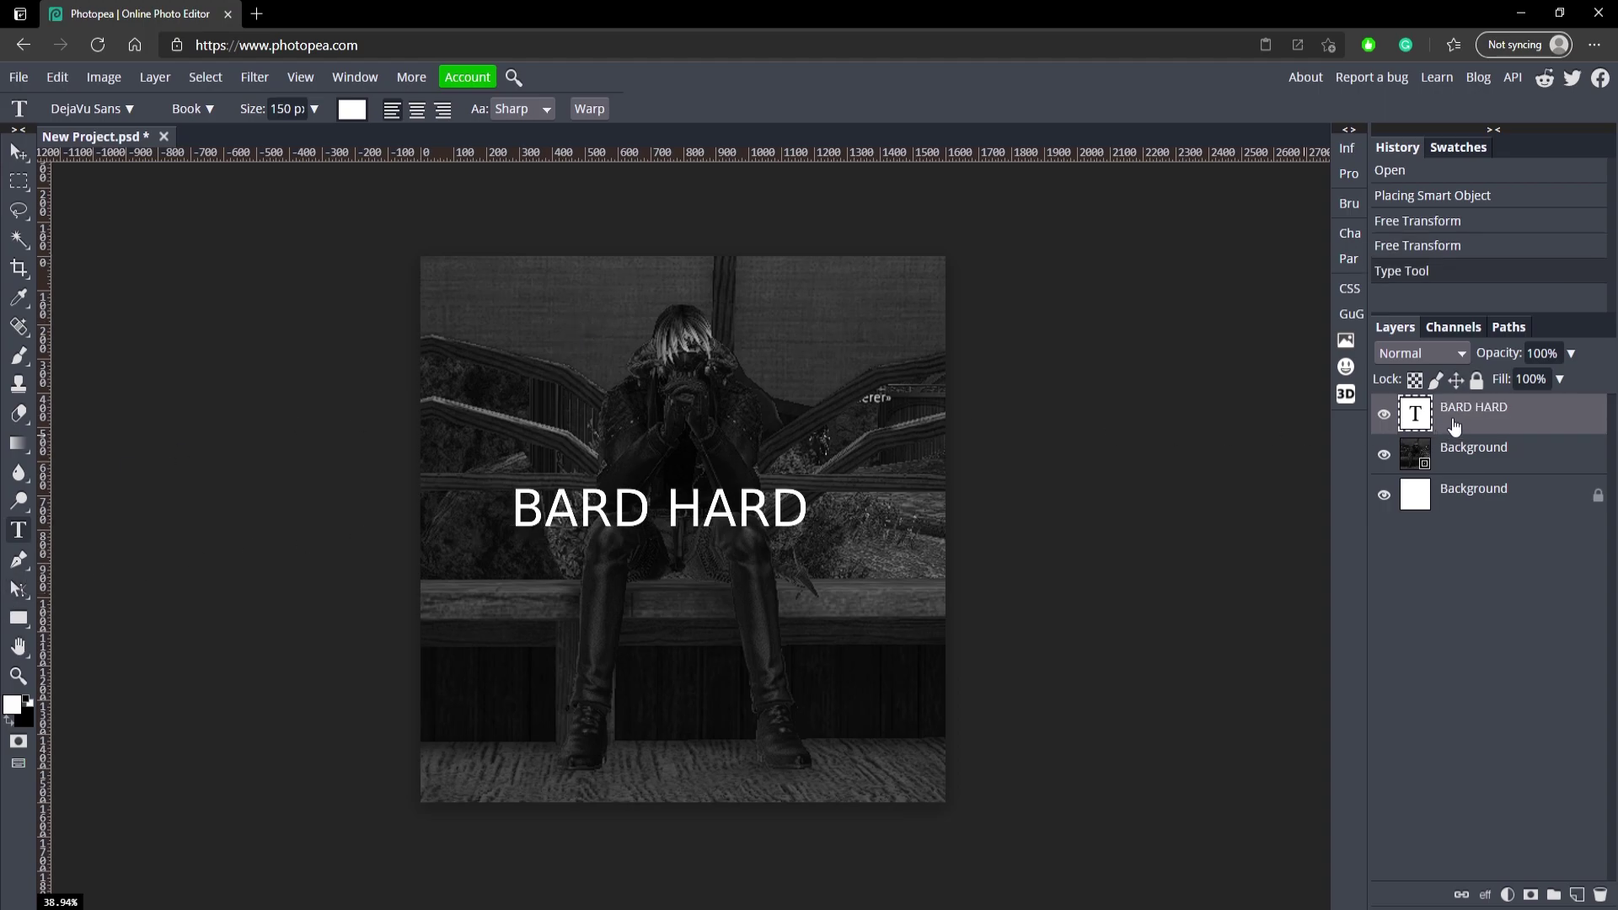
key("Delete")
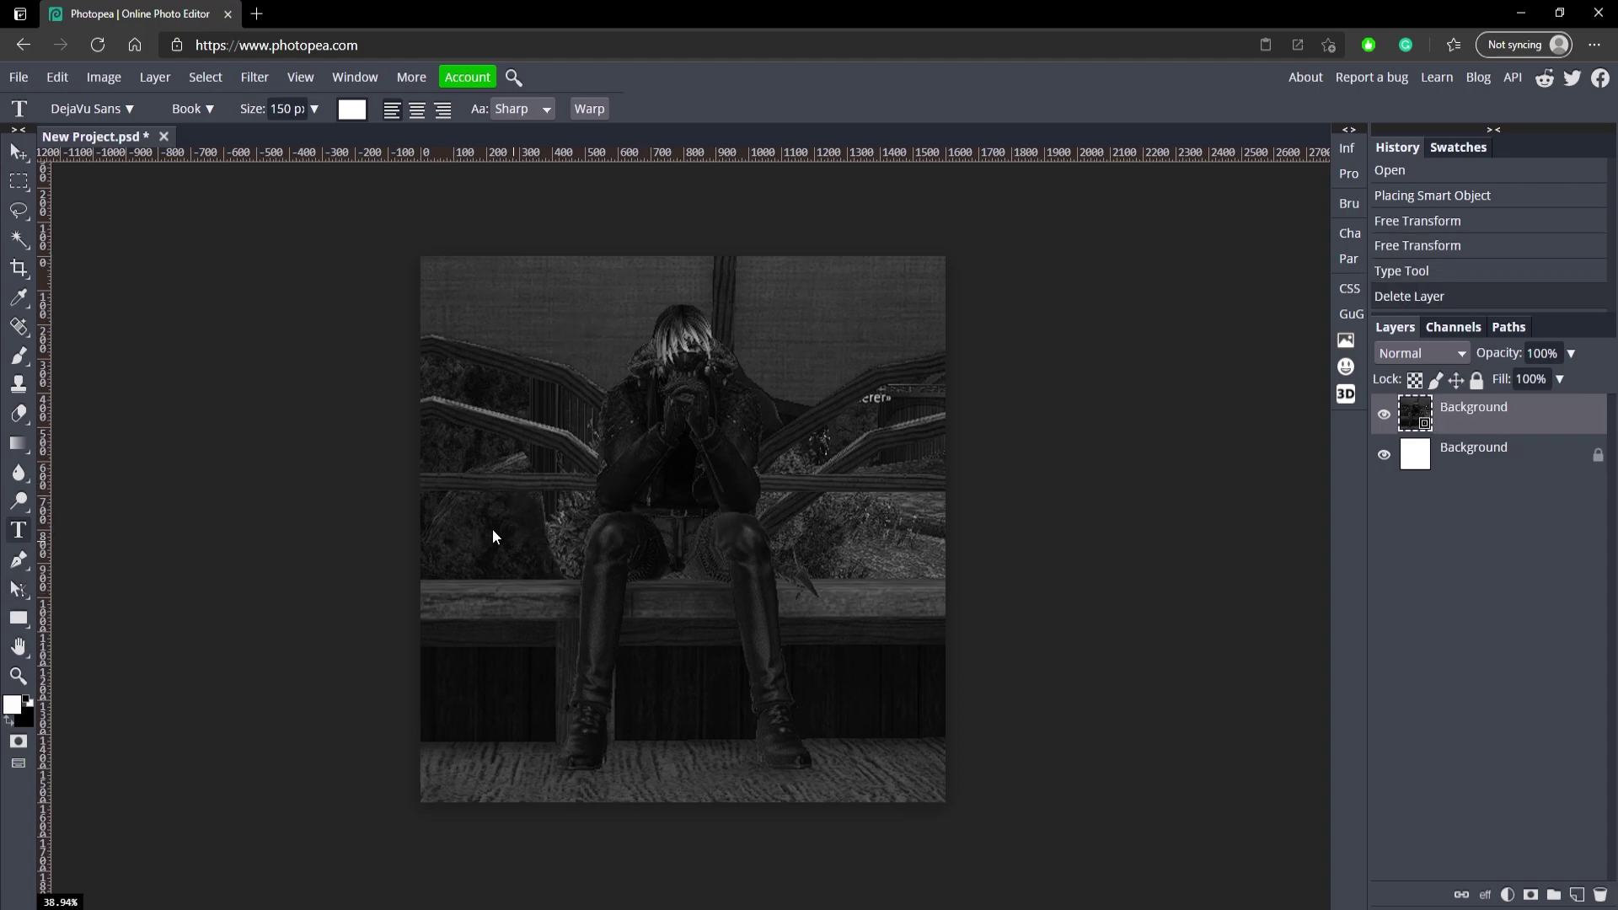
left_click(491, 506)
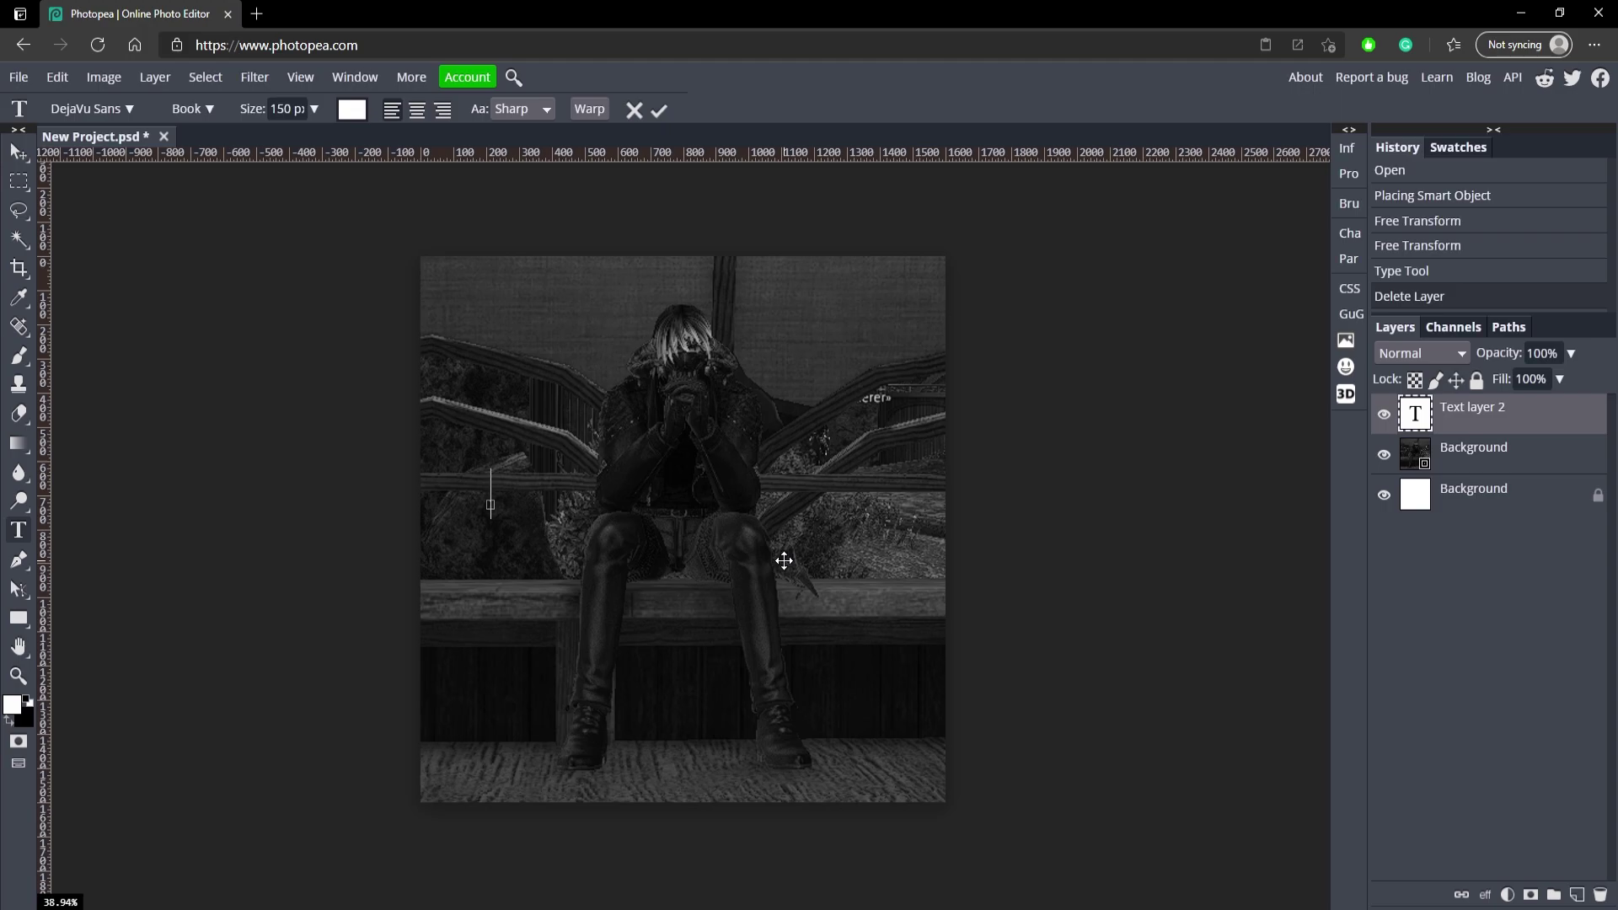
type("BARDY HAR")
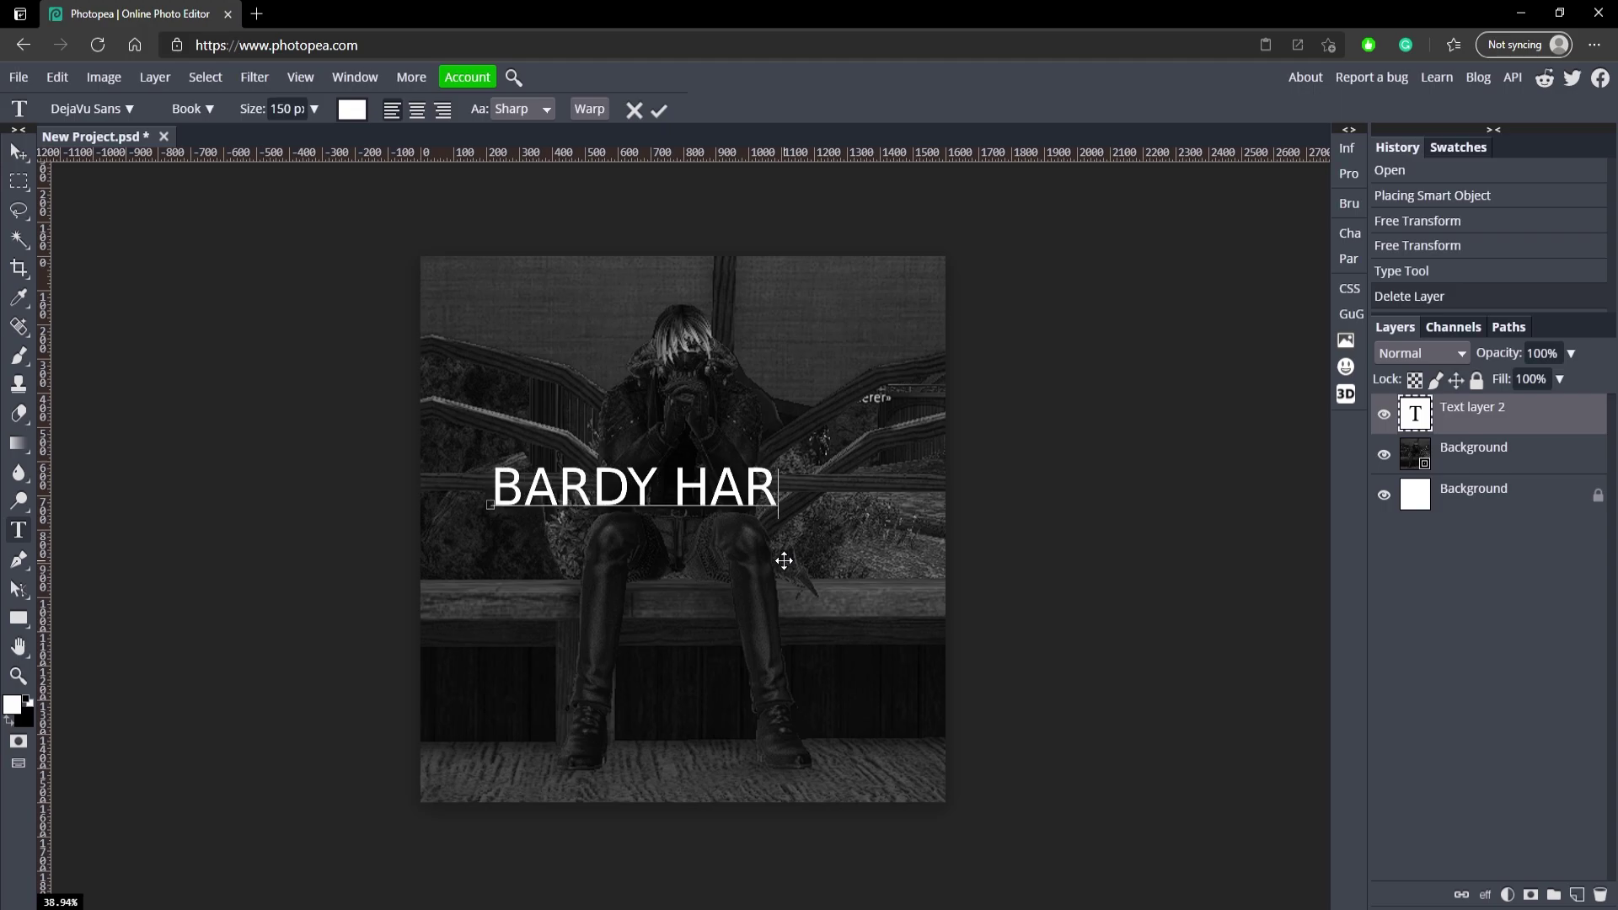
type("D")
Change the font of the whole "BARDY HARD" text to Bearpaw.
key("ctrl+a")
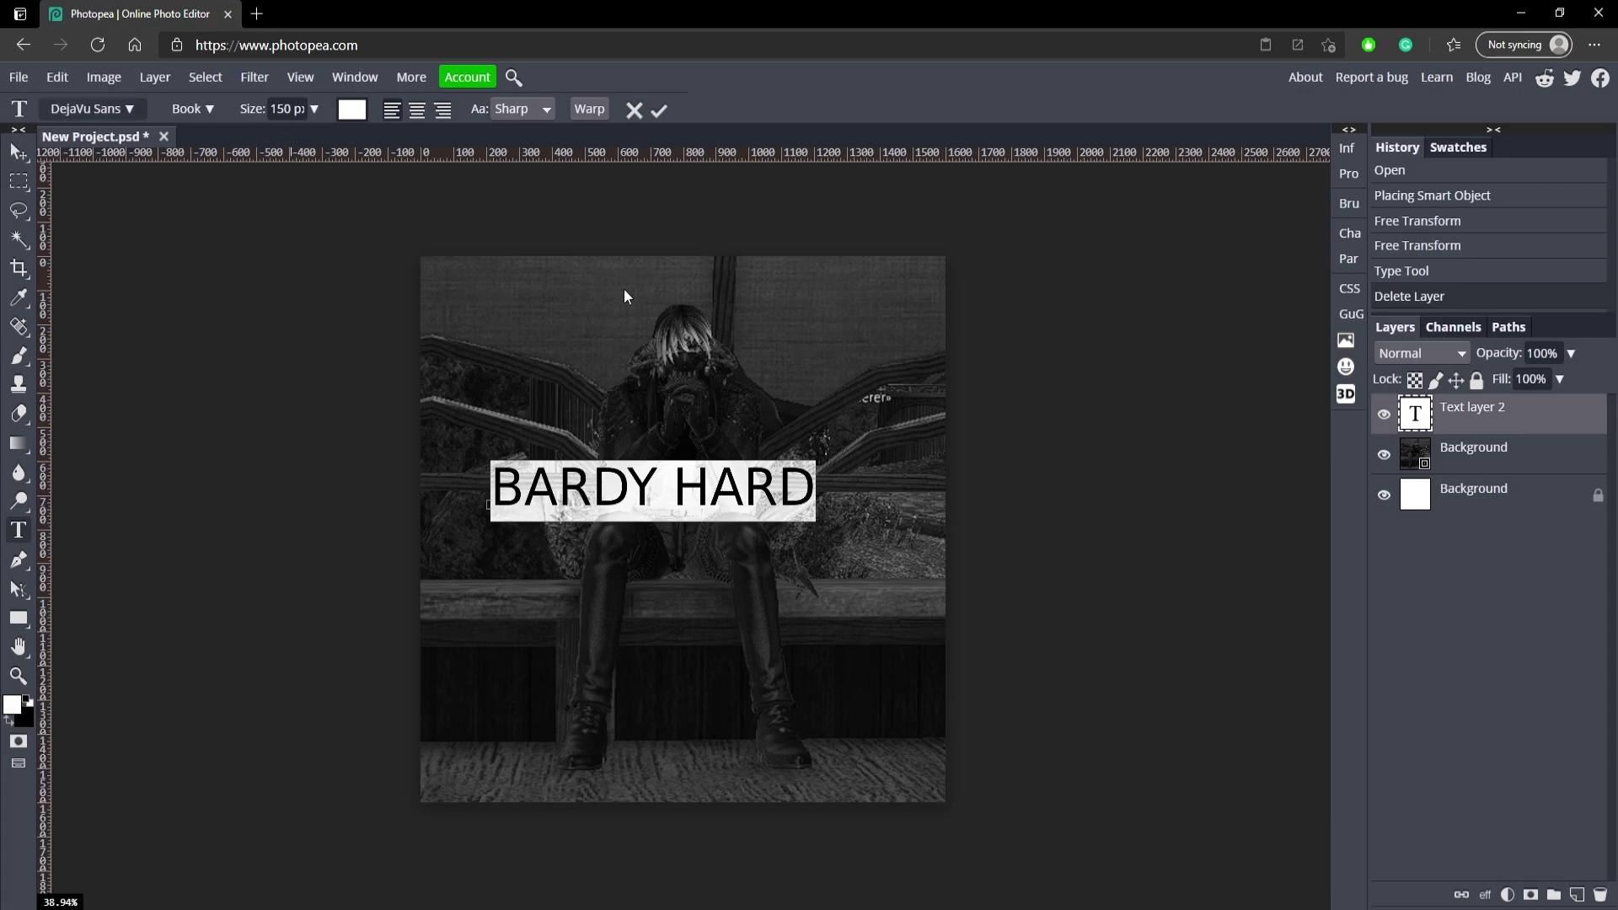
left_click(91, 108)
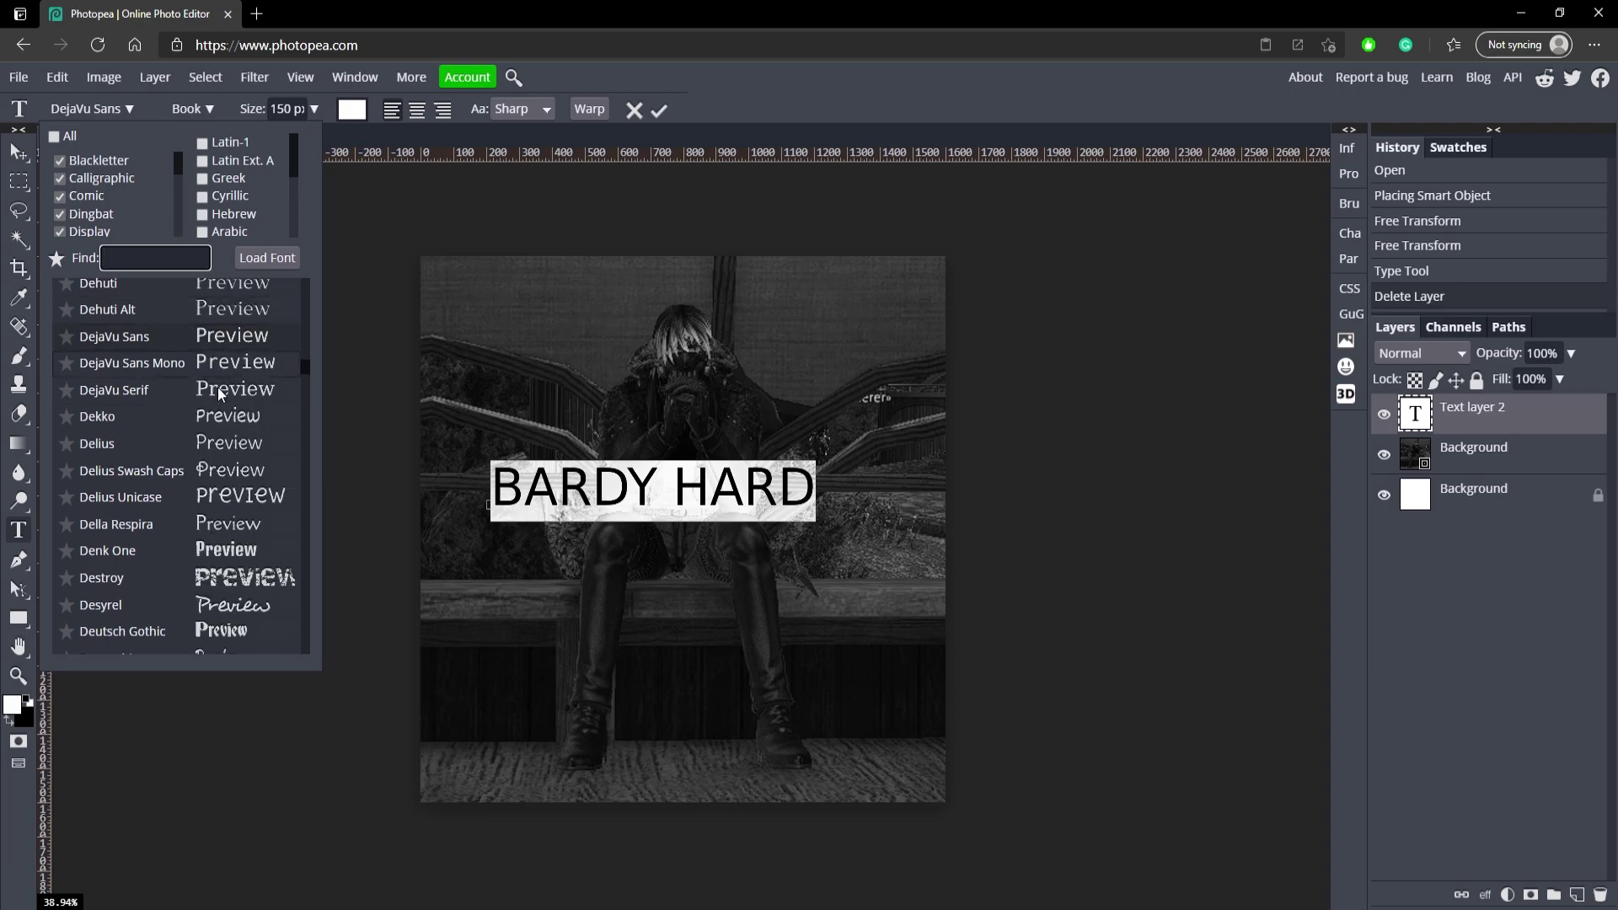
left_click(240, 413)
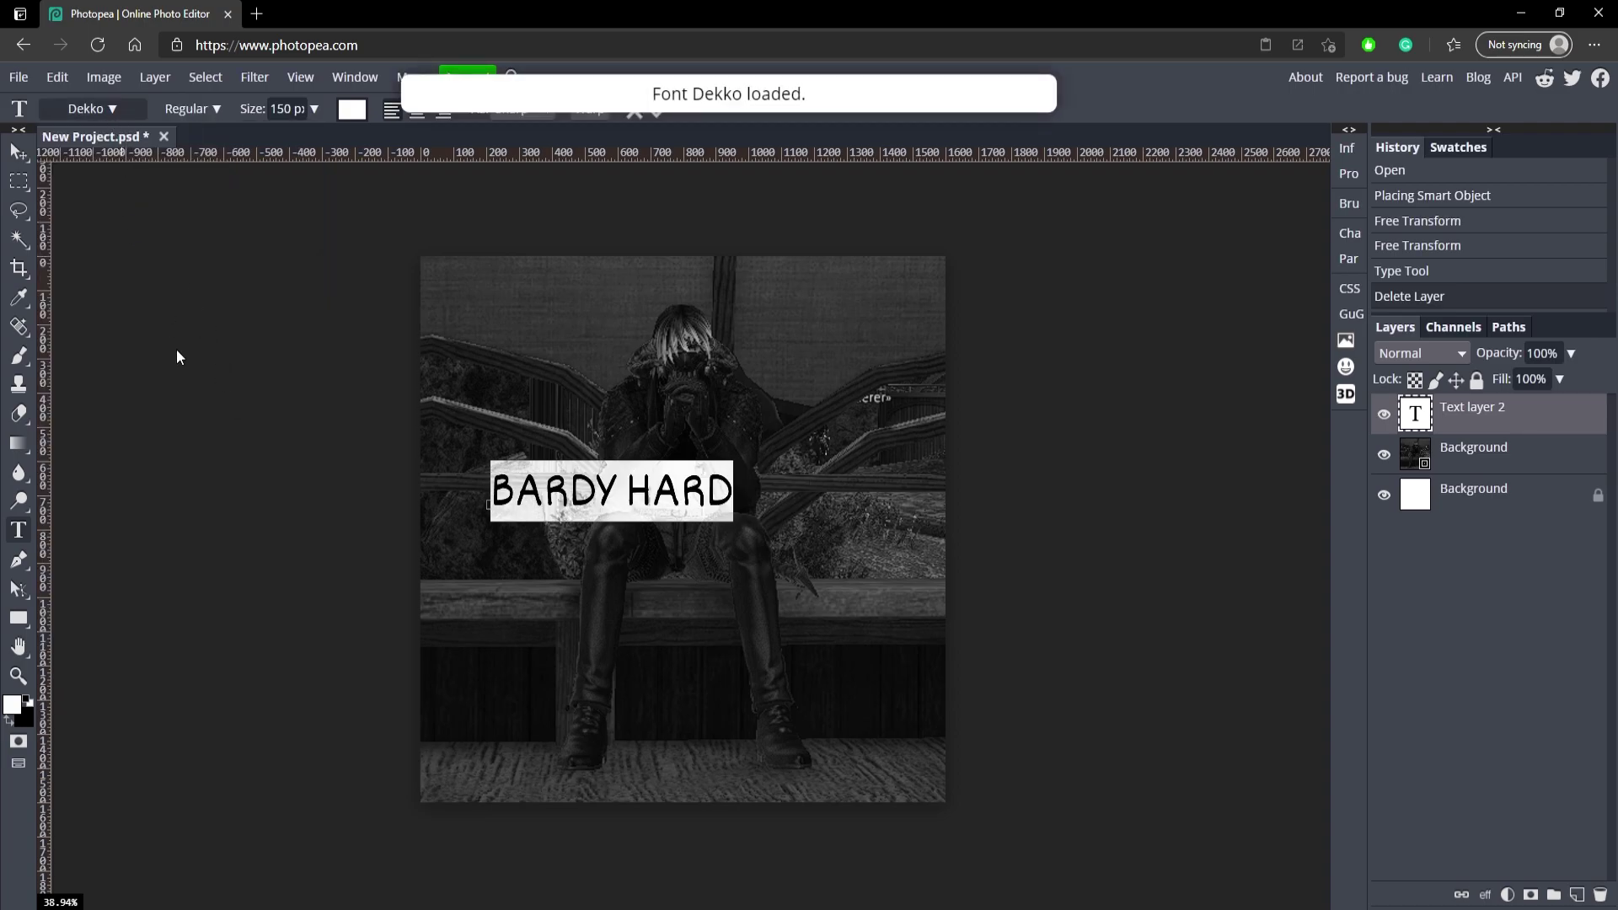
left_click(91, 109)
scroll(242, 468, "up", 6)
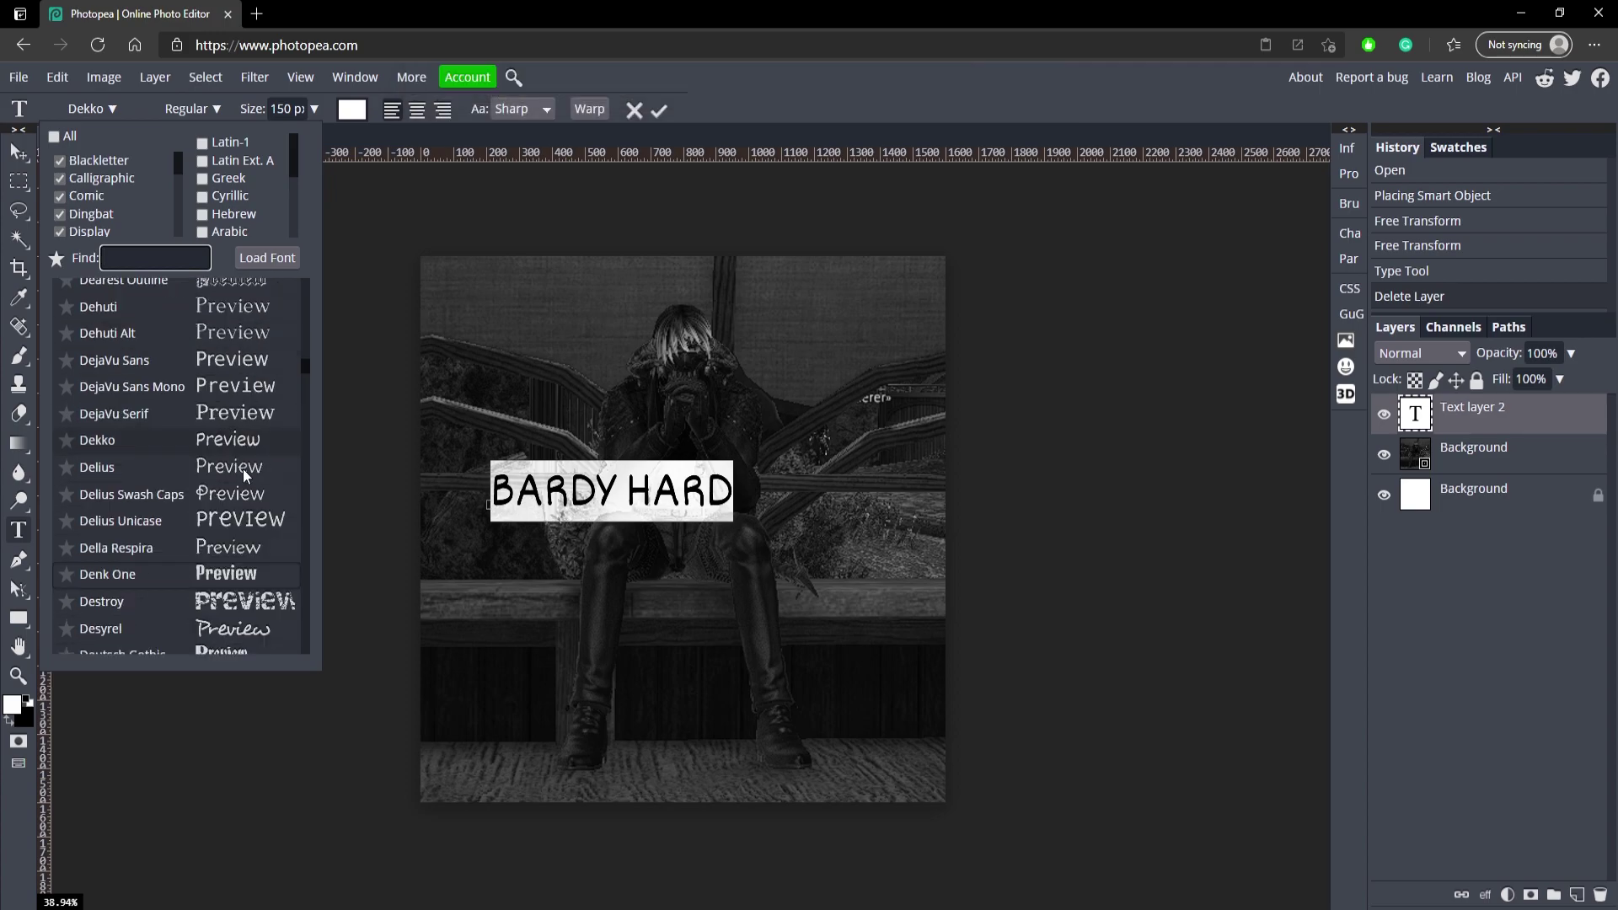
left_click(220, 469)
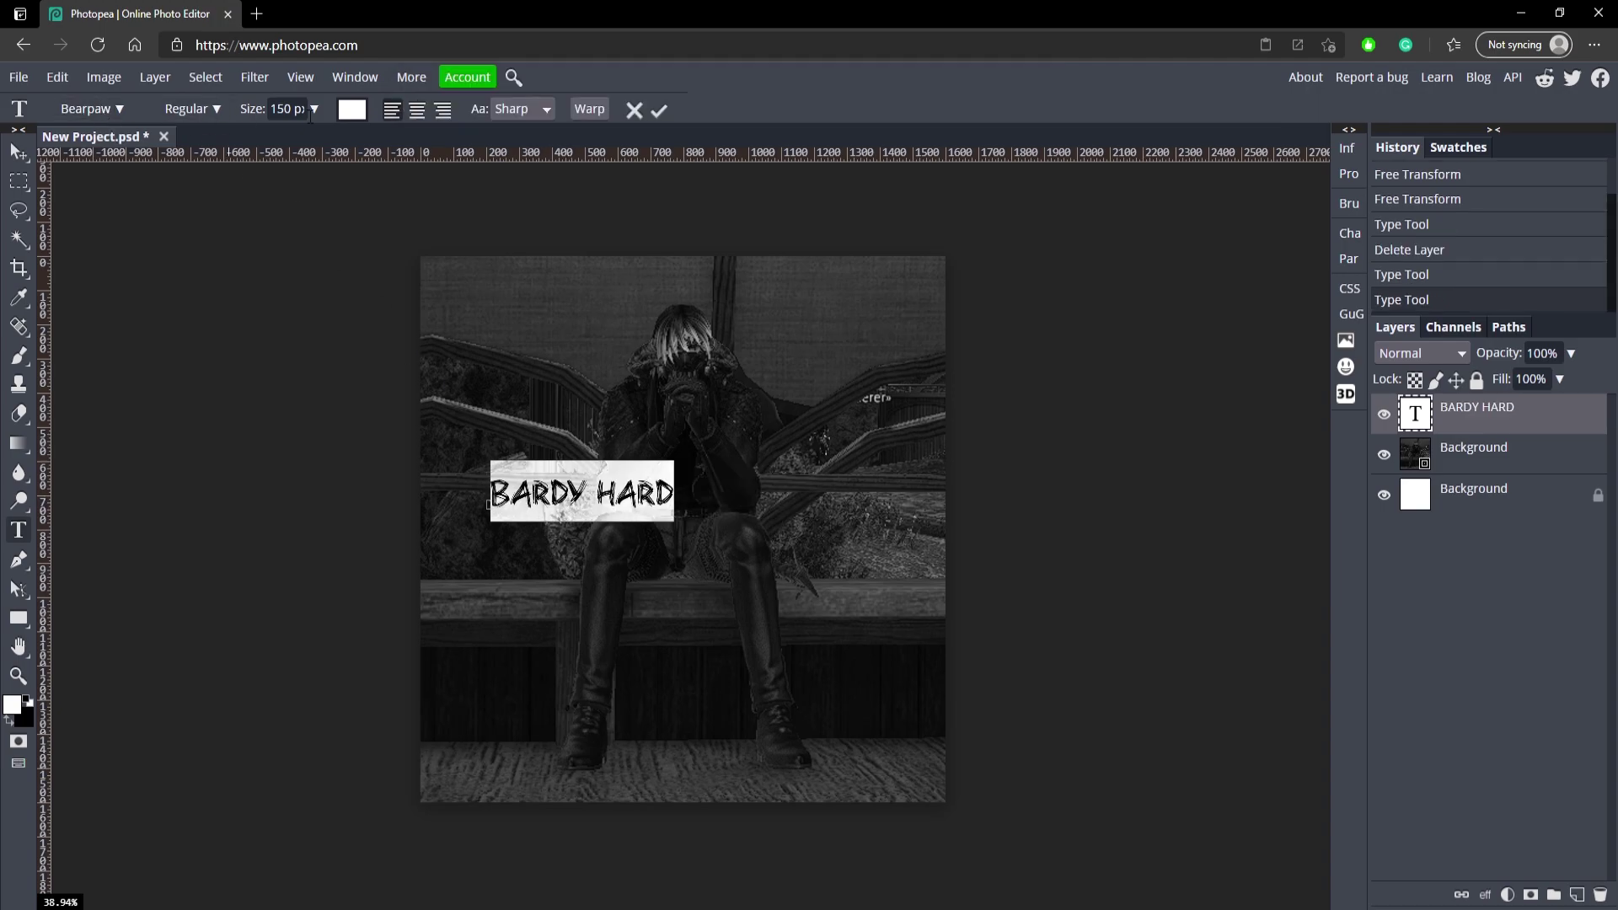
Set the size of the "BARDY HARD" text to 300 px and commit the text edit.
left_click(282, 109)
type("300")
key("Return")
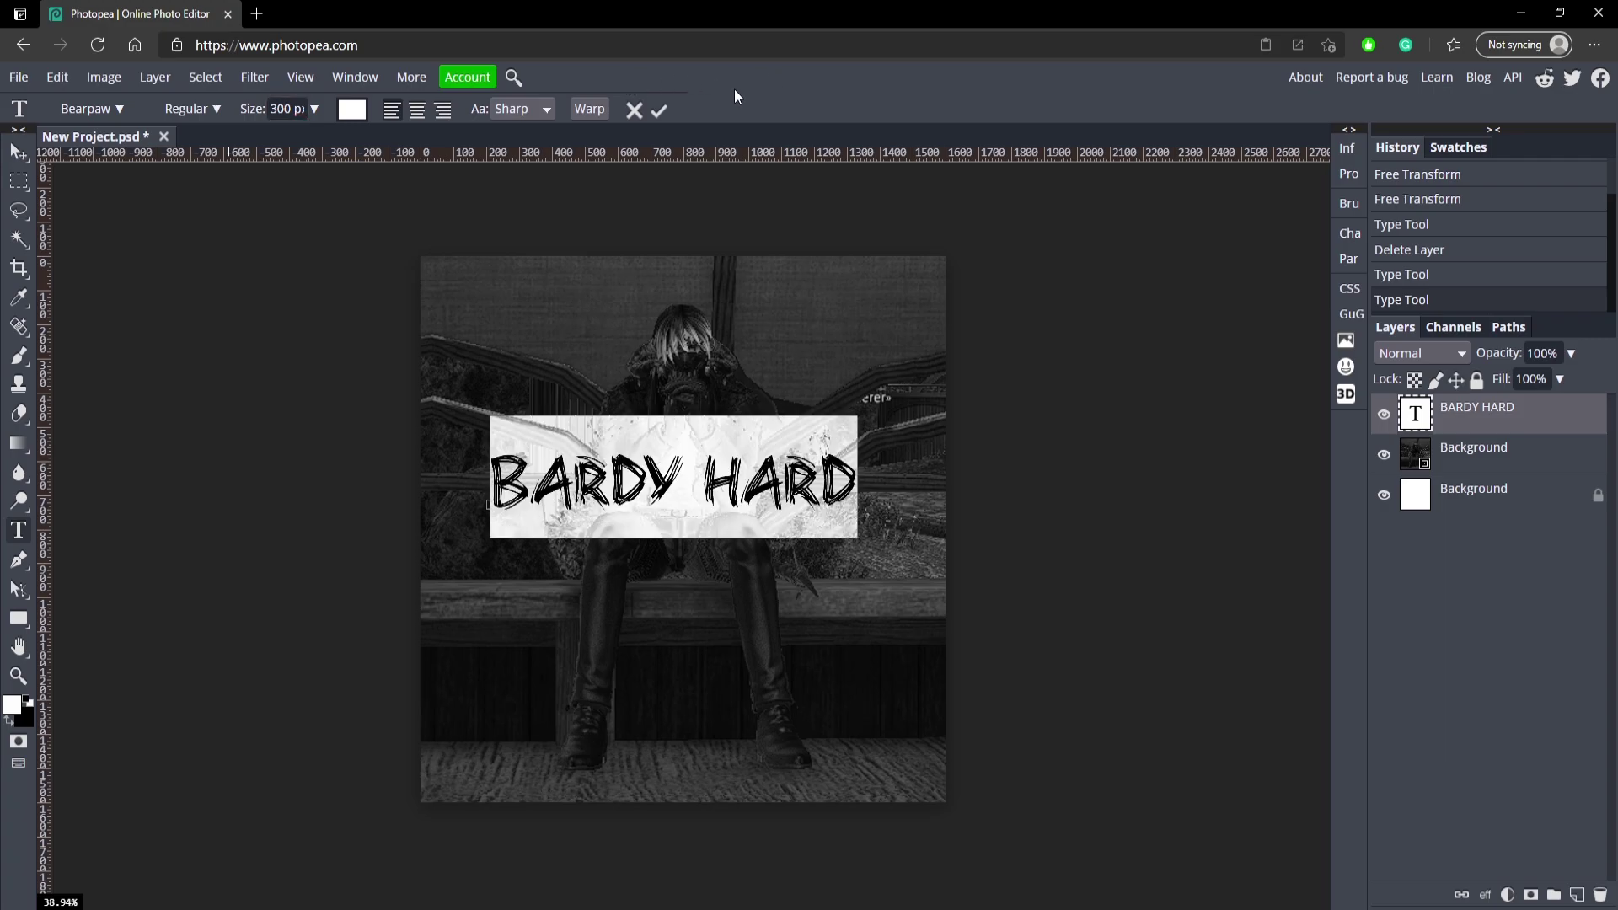
left_click(659, 111)
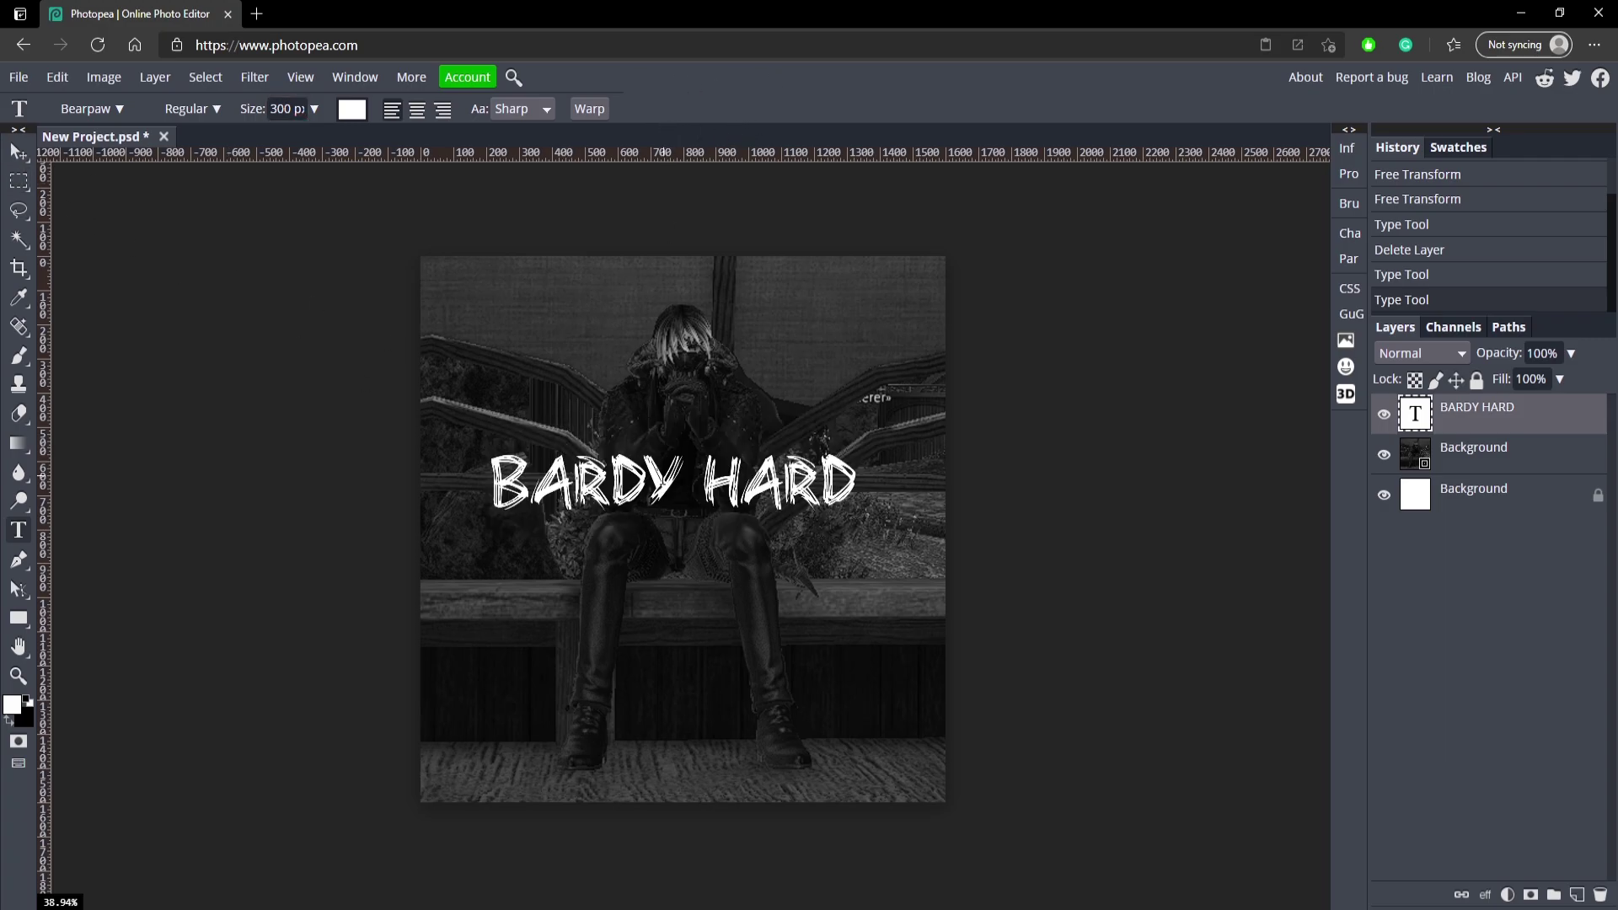
Reduce the "BARDY HARD" text to 150 px and set its size back to 300 px.
double_click(582, 480)
key("ctrl+a")
left_click(285, 109)
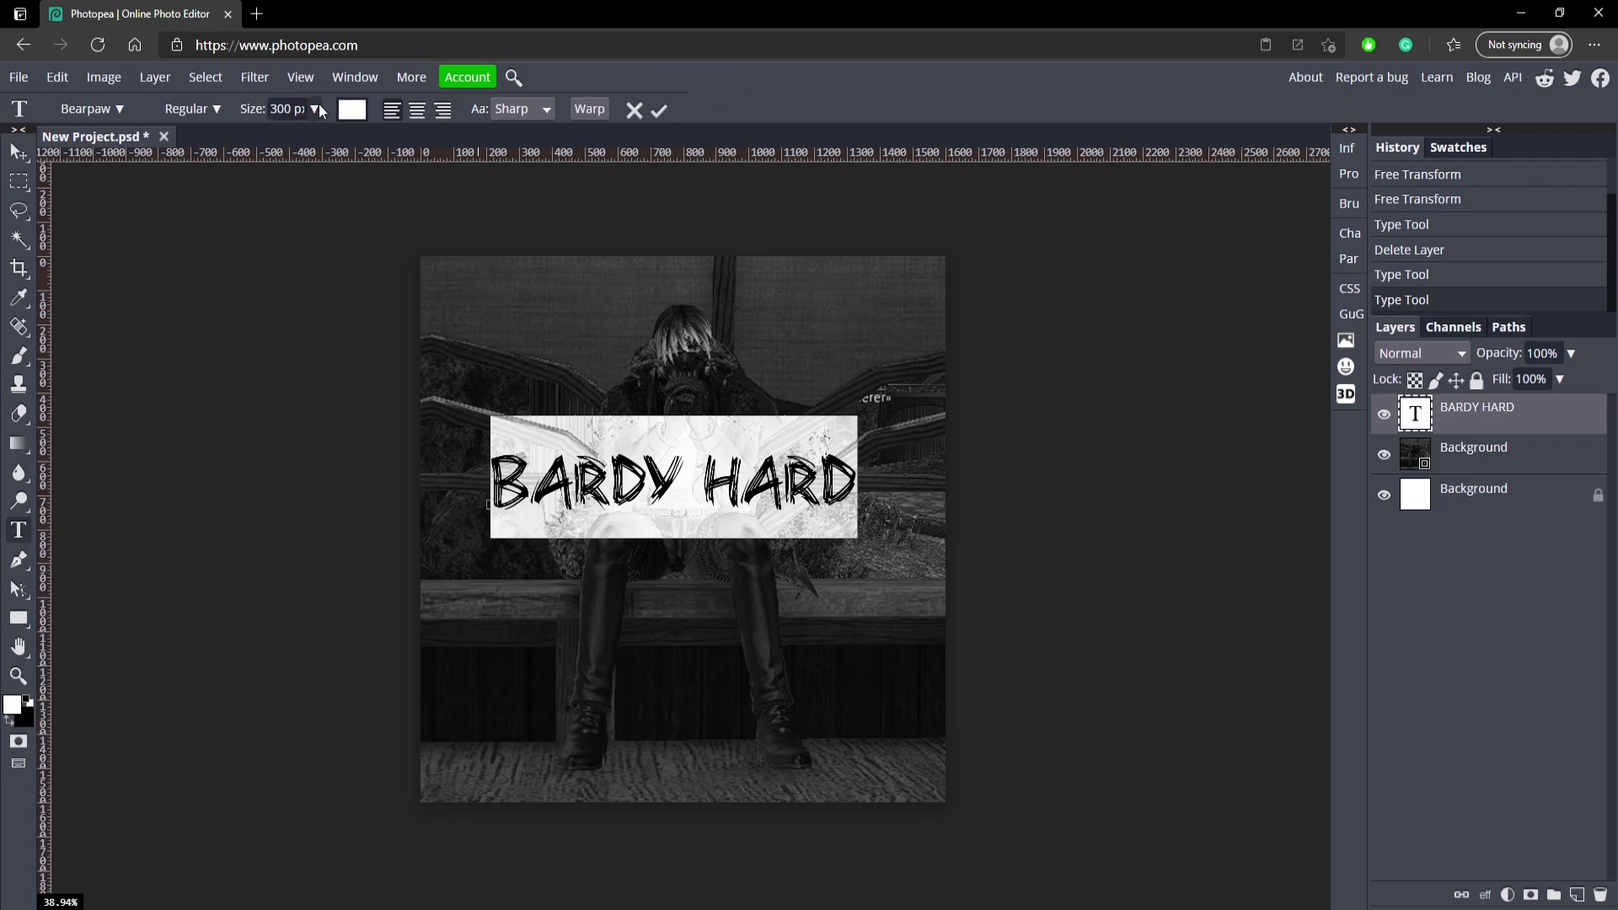
left_click_drag(318, 103, 290, 86)
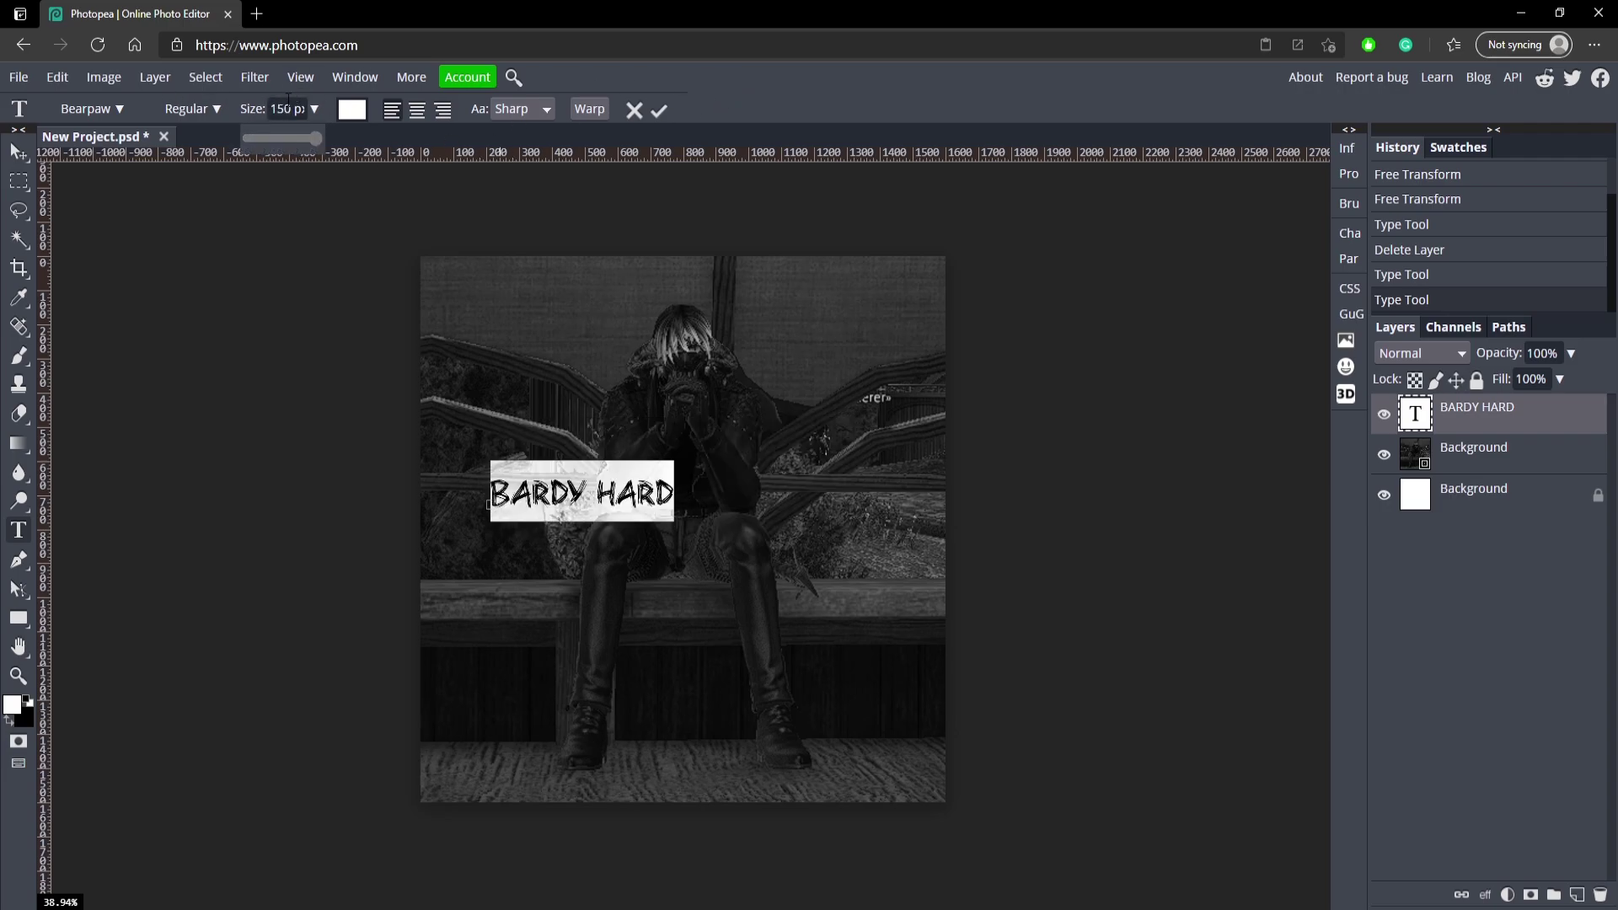
left_click(287, 102)
type("300")
key("Return")
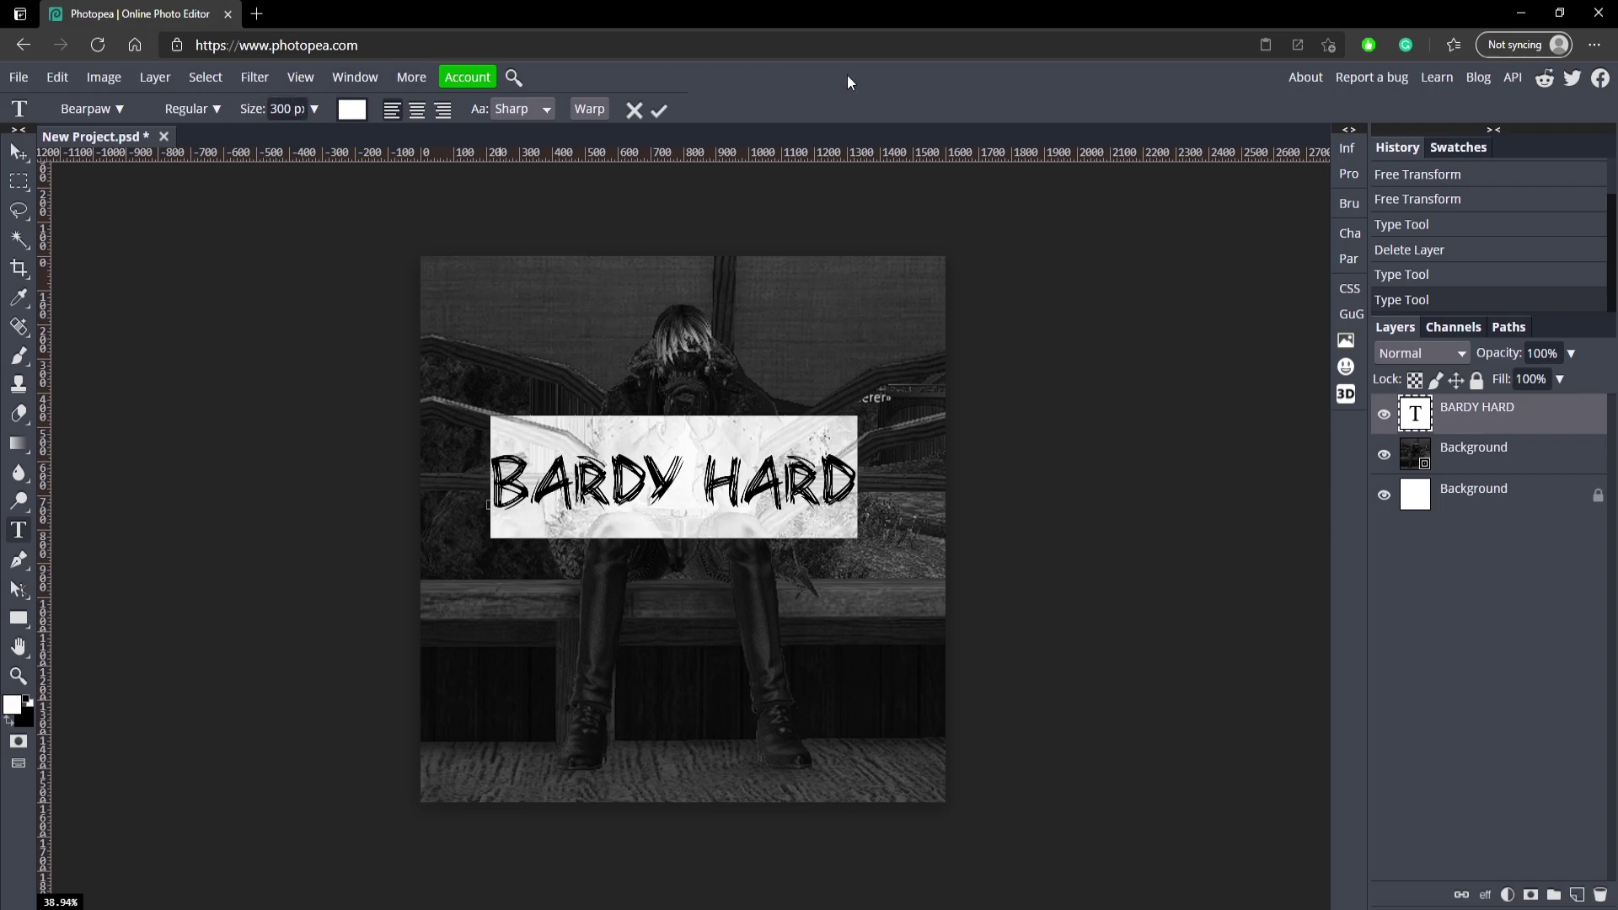
left_click(657, 111)
Move the "BARDY HARD" text slightly so it is centred horizontally over the photo.
key("v")
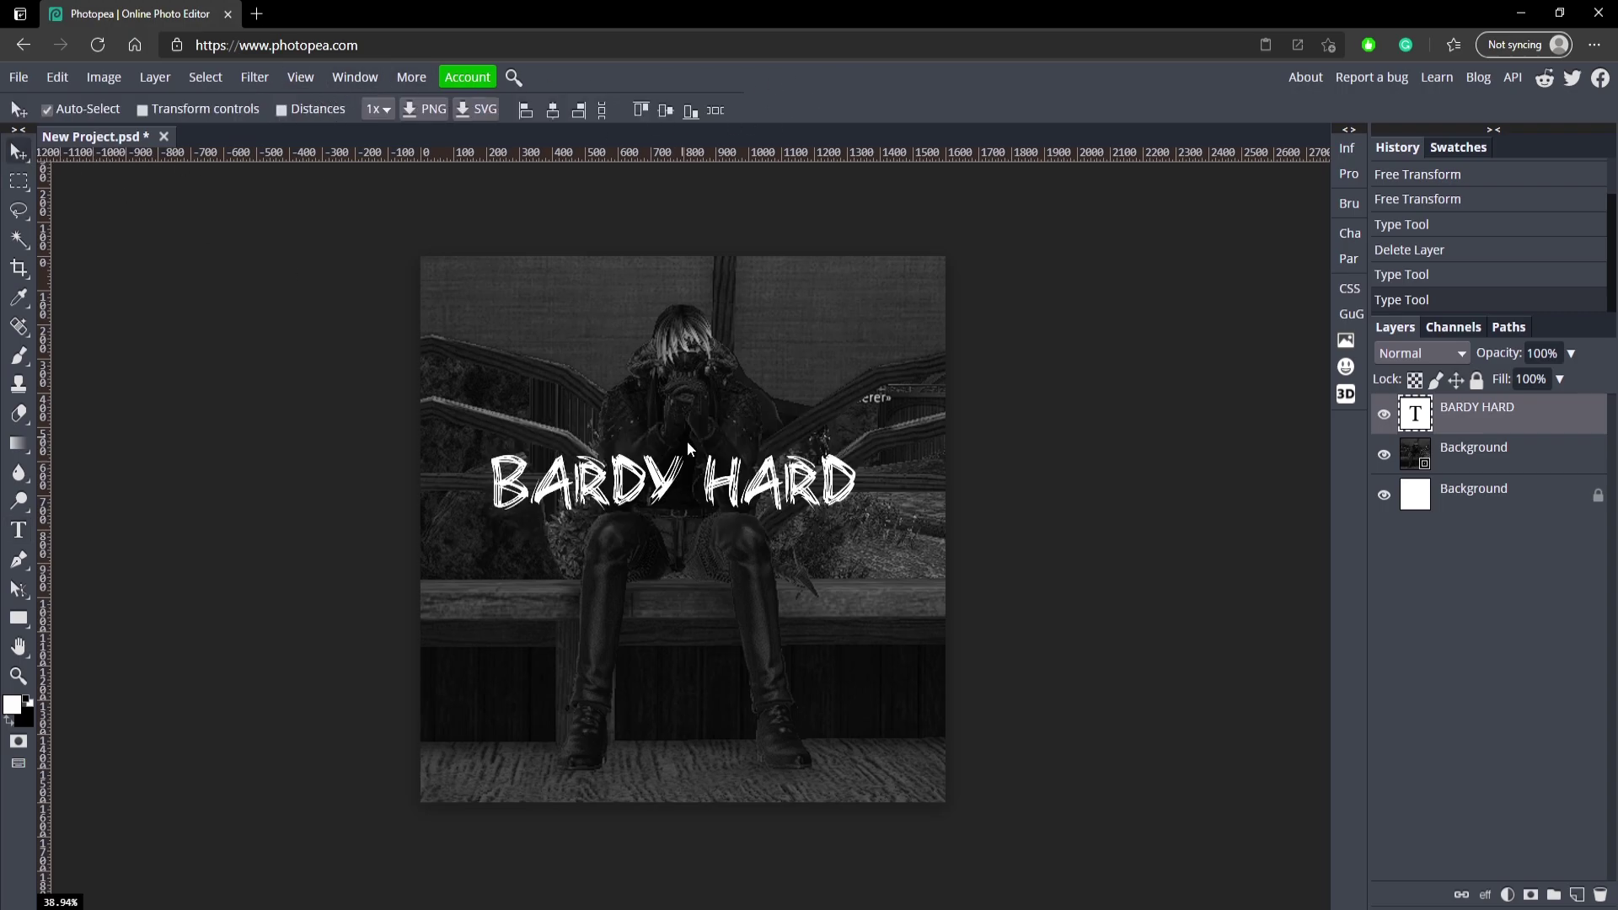
left_click_drag(719, 493, 728, 502)
Warp the "BARDY HARD" text with a horizontal Arc at 14% bend and shift the text slightly lower on the photo.
key("t")
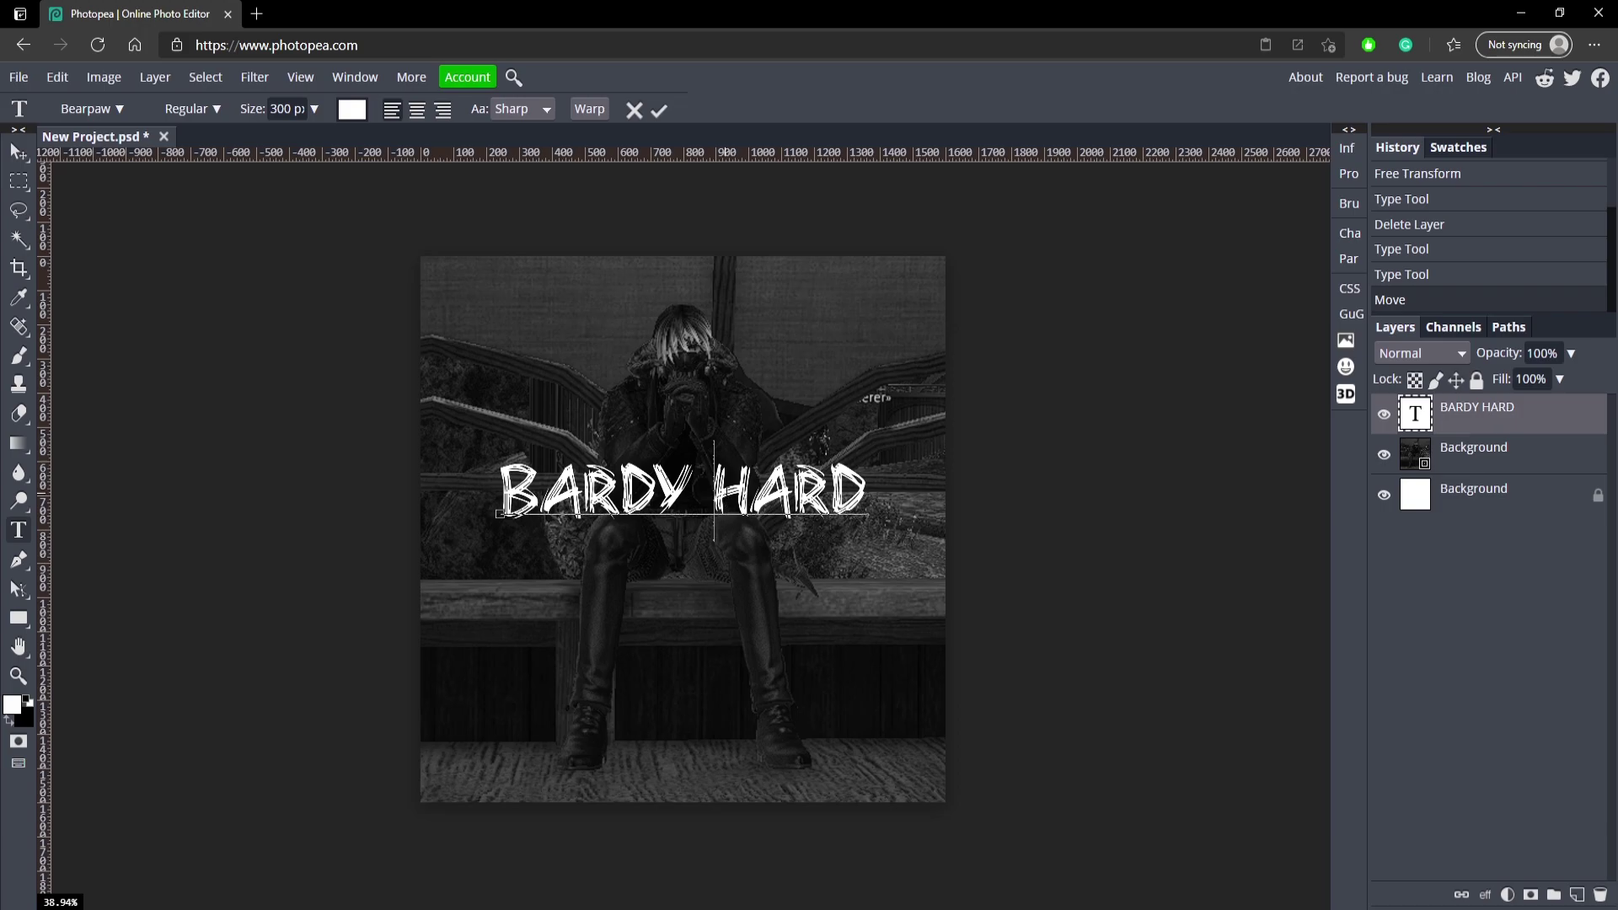
left_click(725, 497)
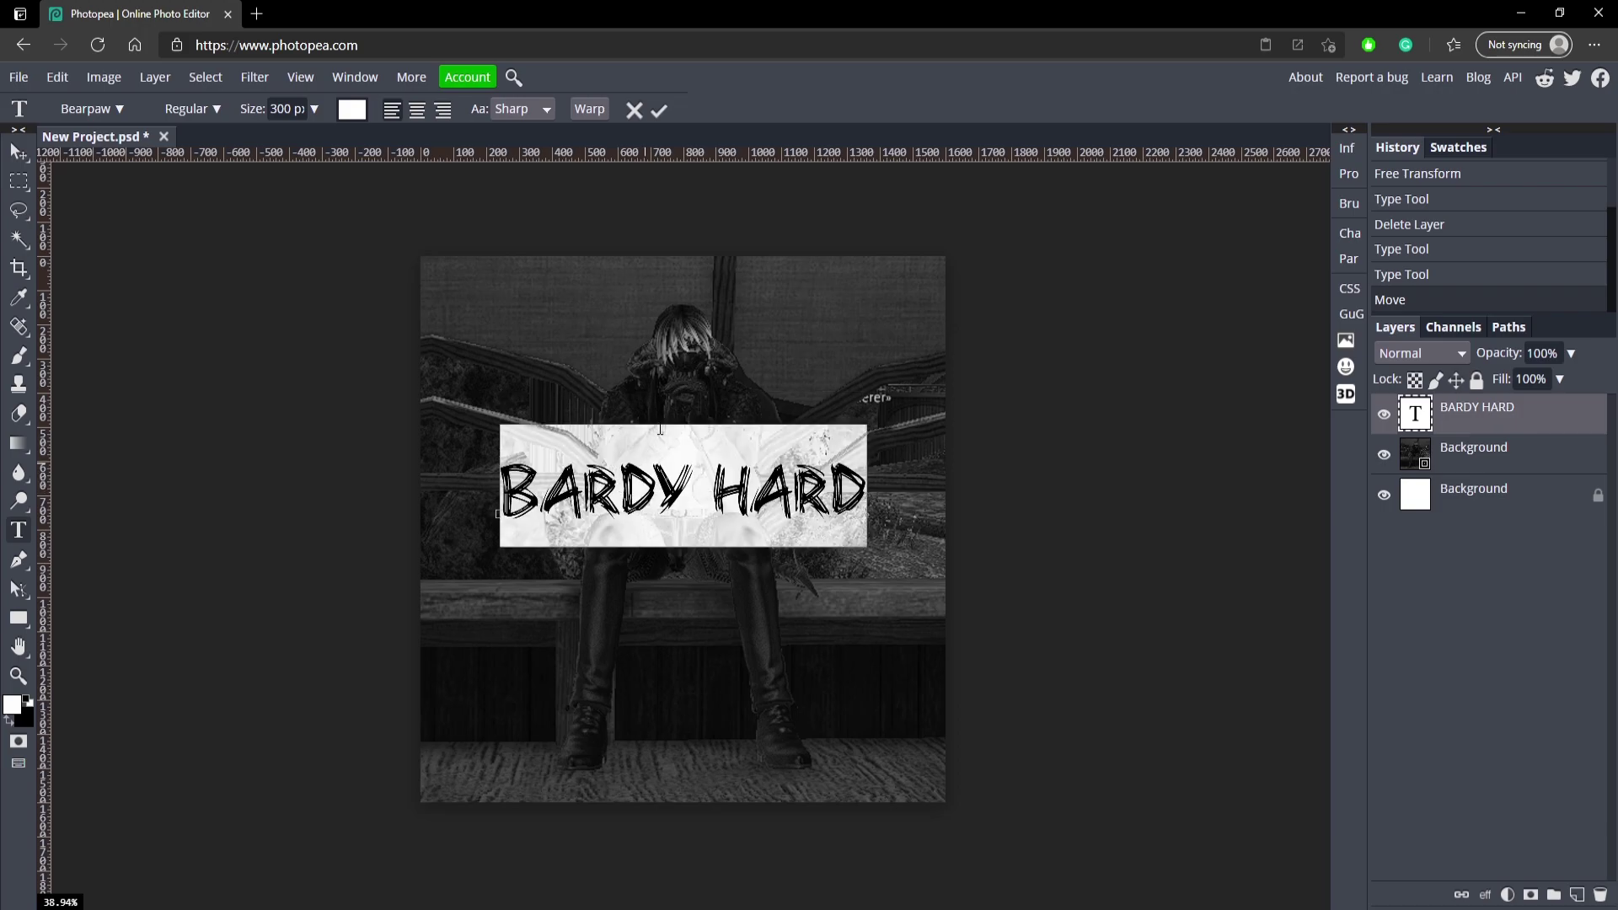
left_click(590, 111)
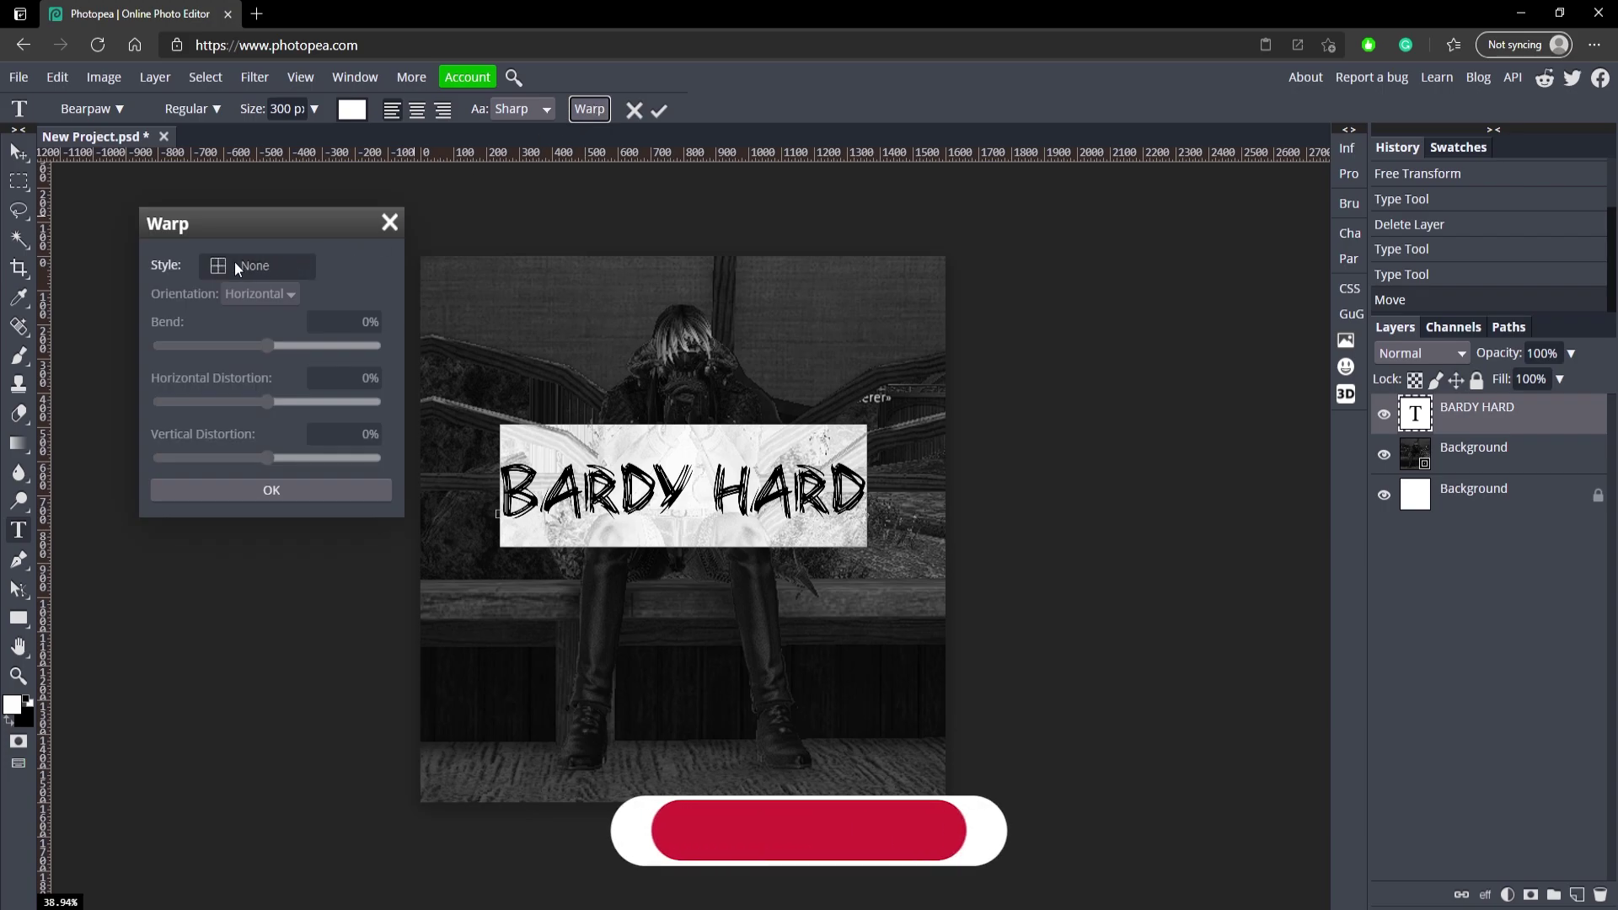
left_click(251, 268)
left_click(273, 324)
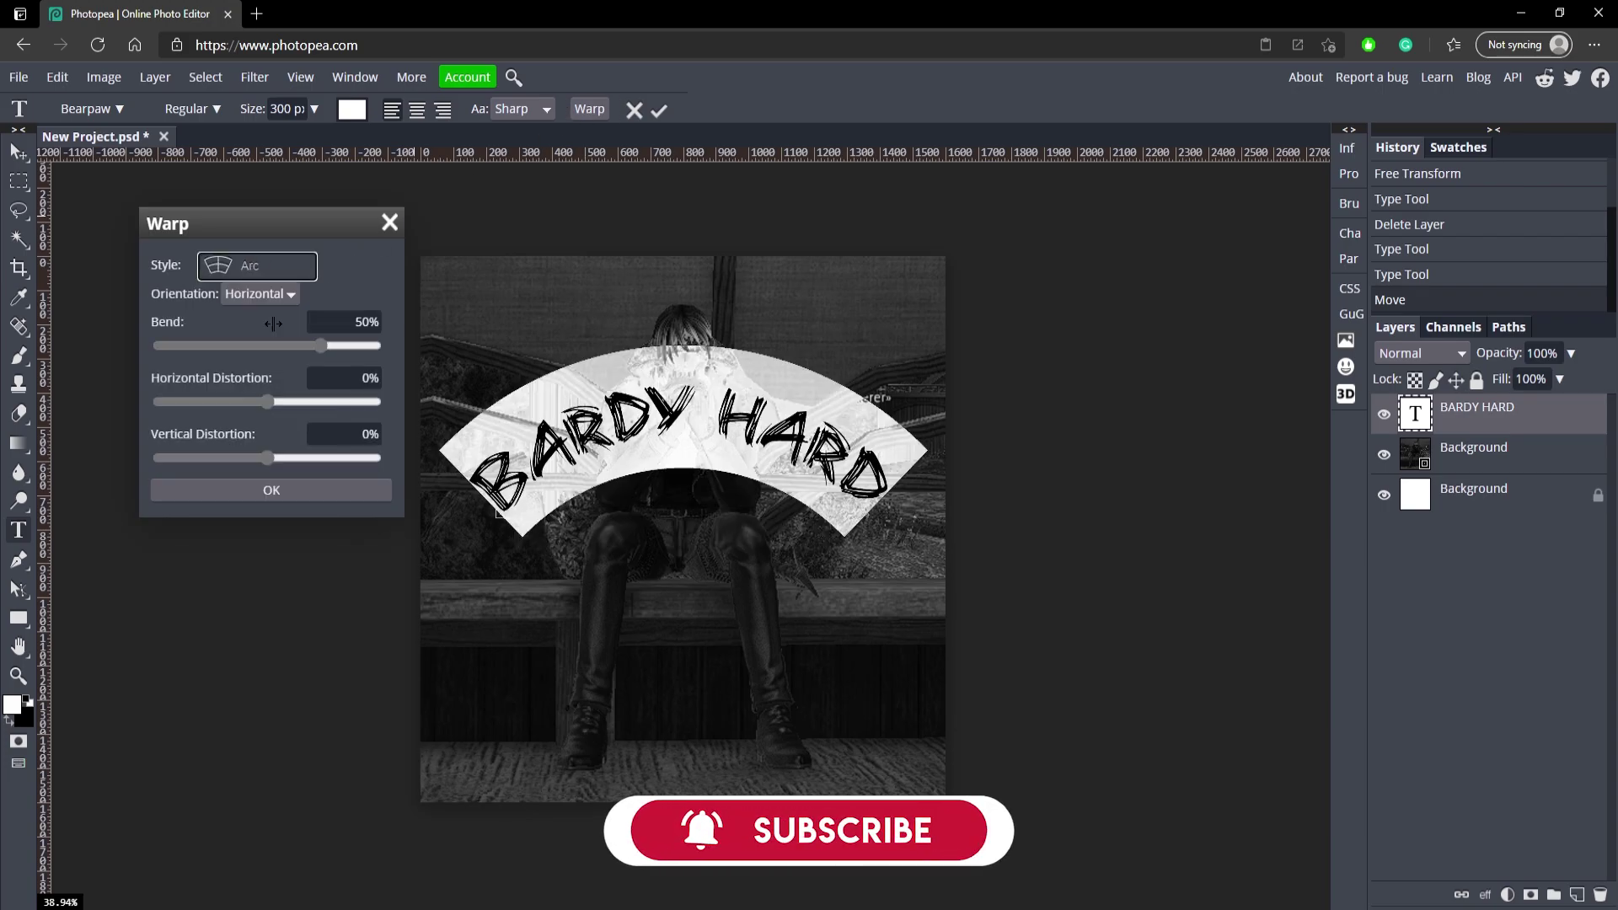
left_click_drag(293, 365, 281, 353)
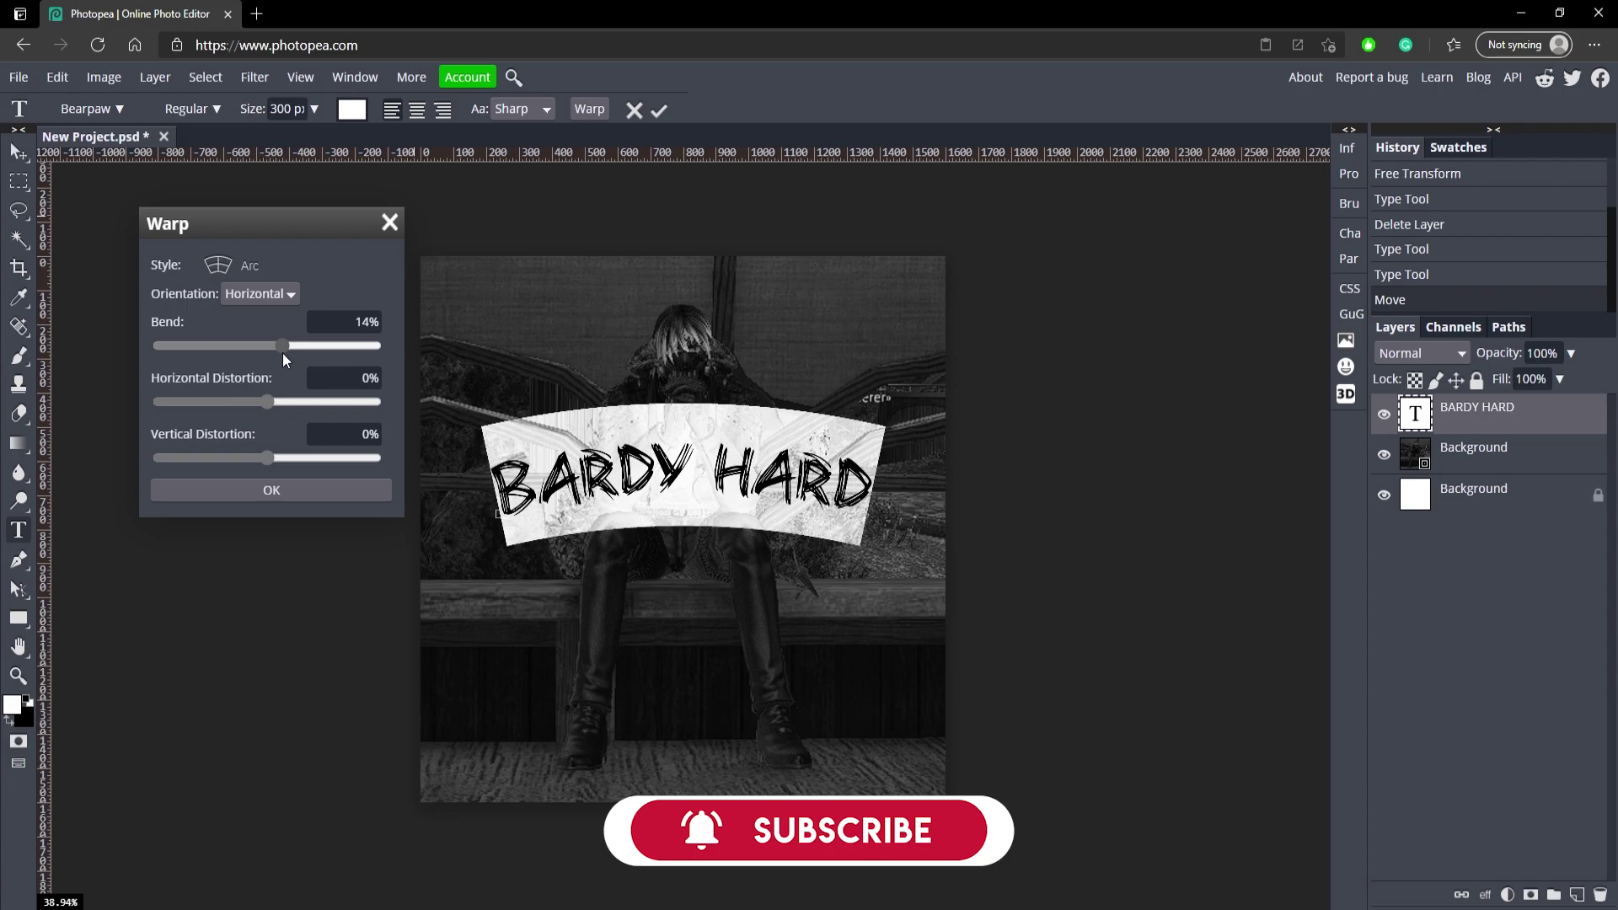
left_click(320, 496)
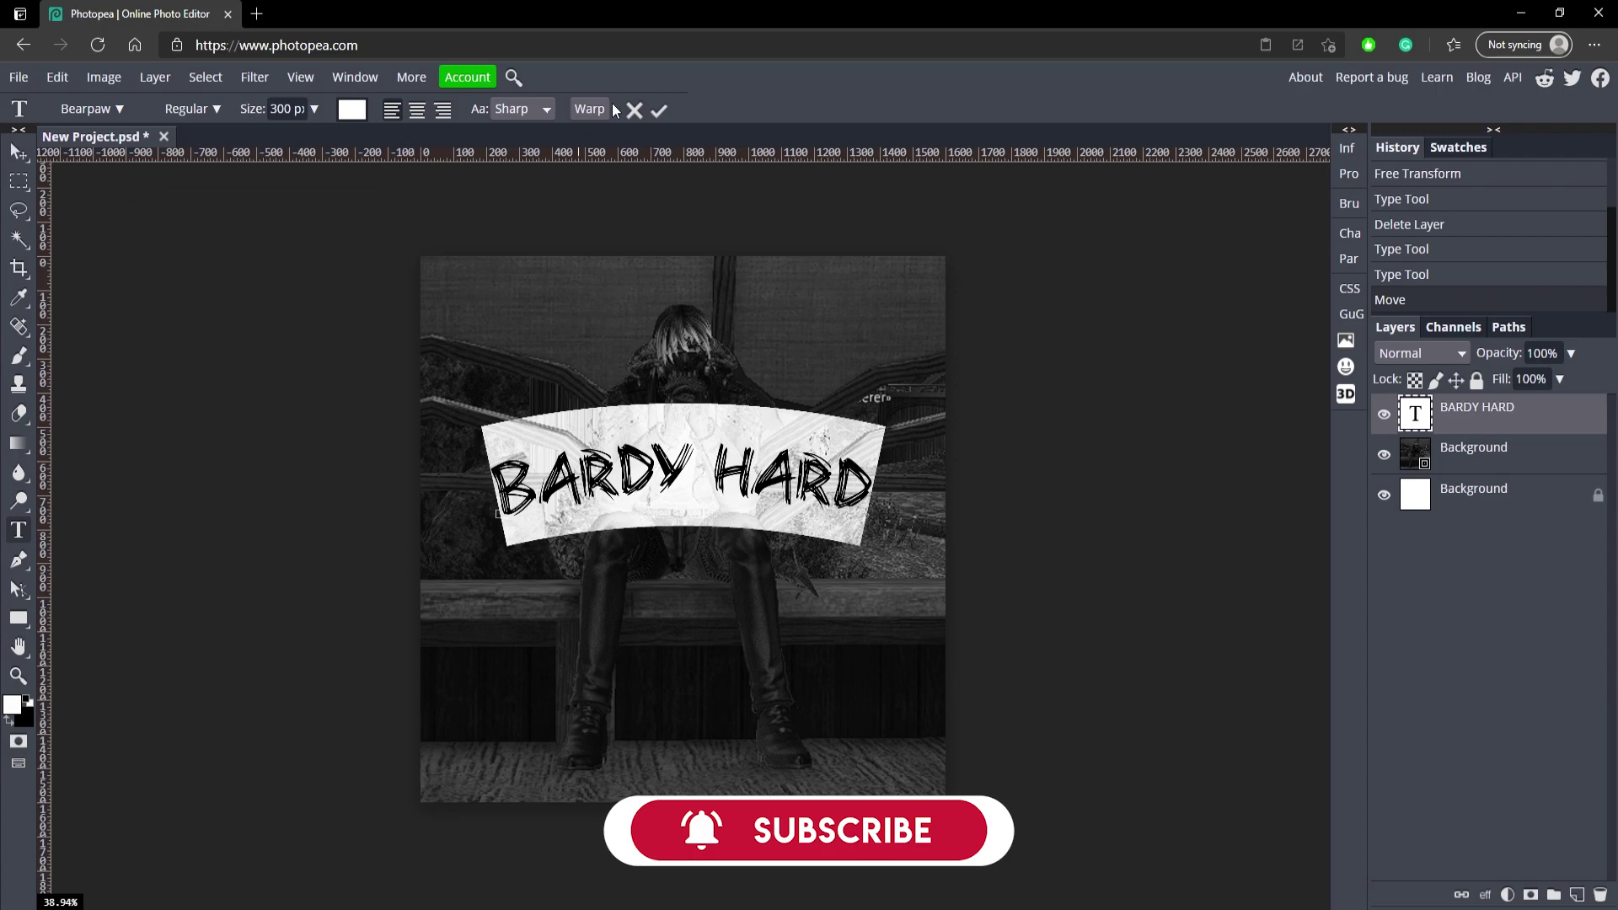
left_click(656, 111)
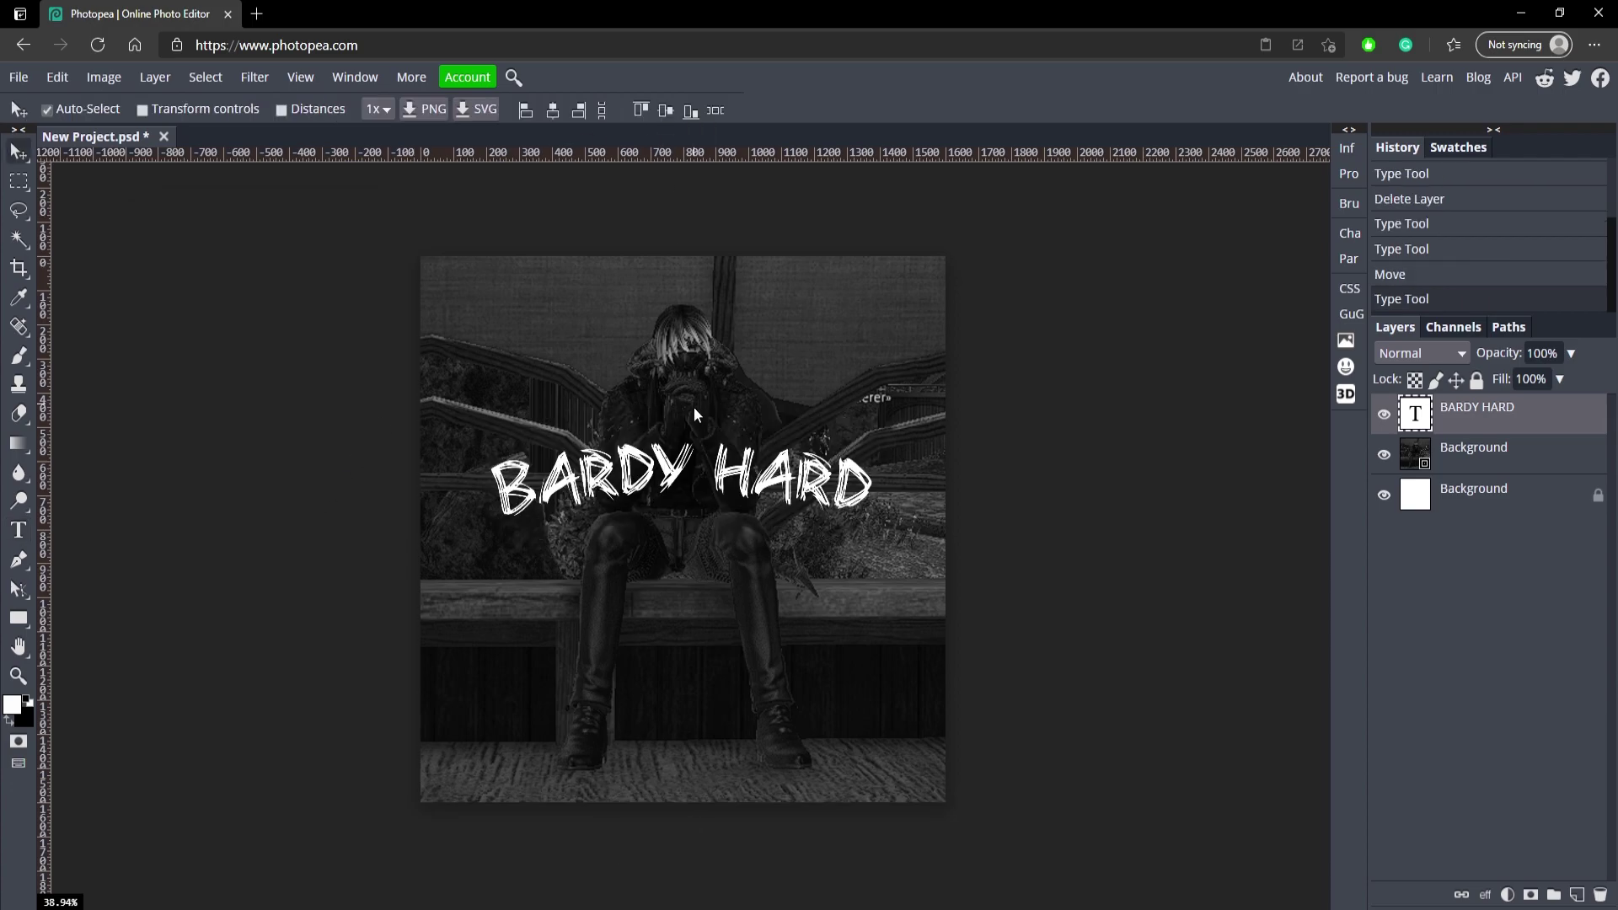
left_click_drag(730, 481, 735, 498)
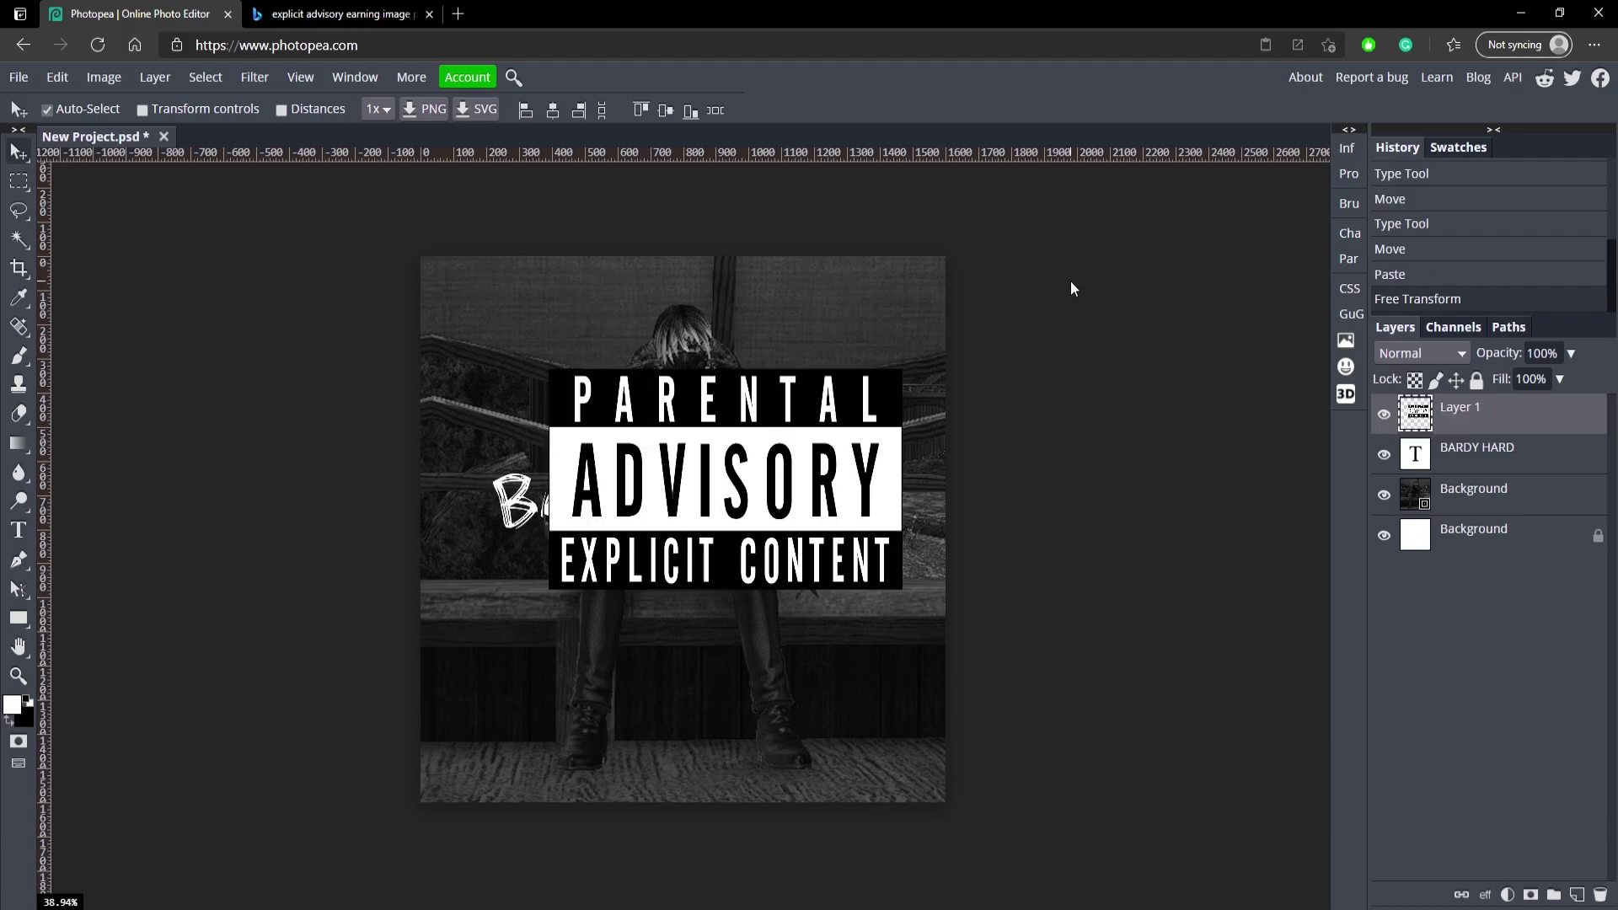
Delete the pasted advisory layer, copy the 2400 × 2400 Parental Advisory PNG from Bing and paste it above the photo layer in Photopea.
key("Delete")
left_click(337, 13)
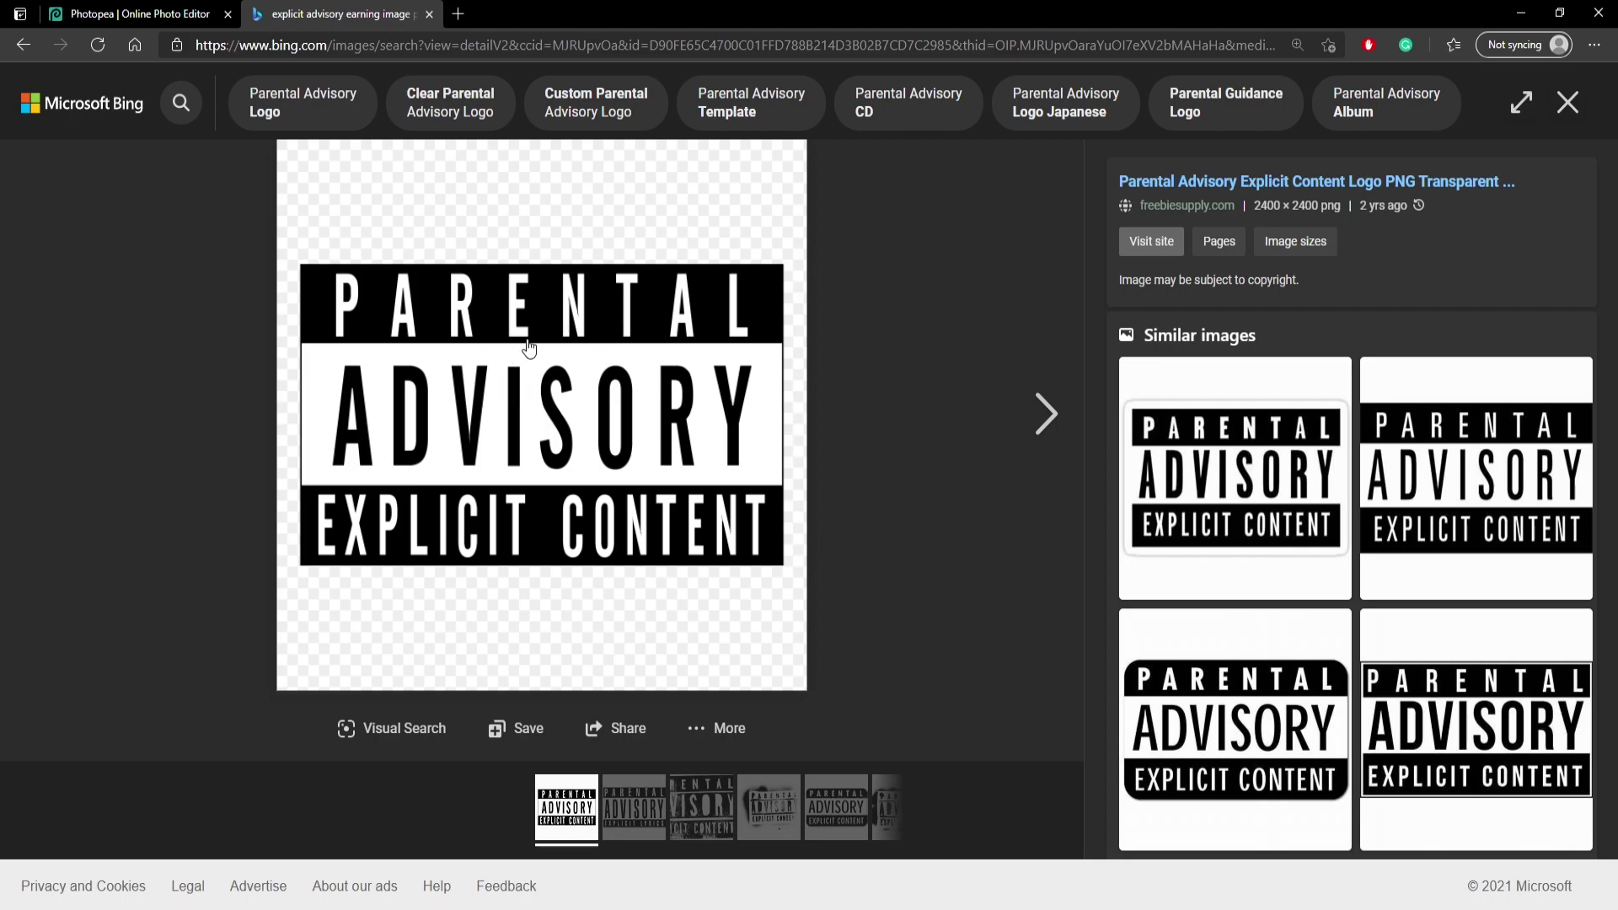
right_click(487, 339)
left_click(584, 417)
left_click(103, 14)
left_click(637, 573)
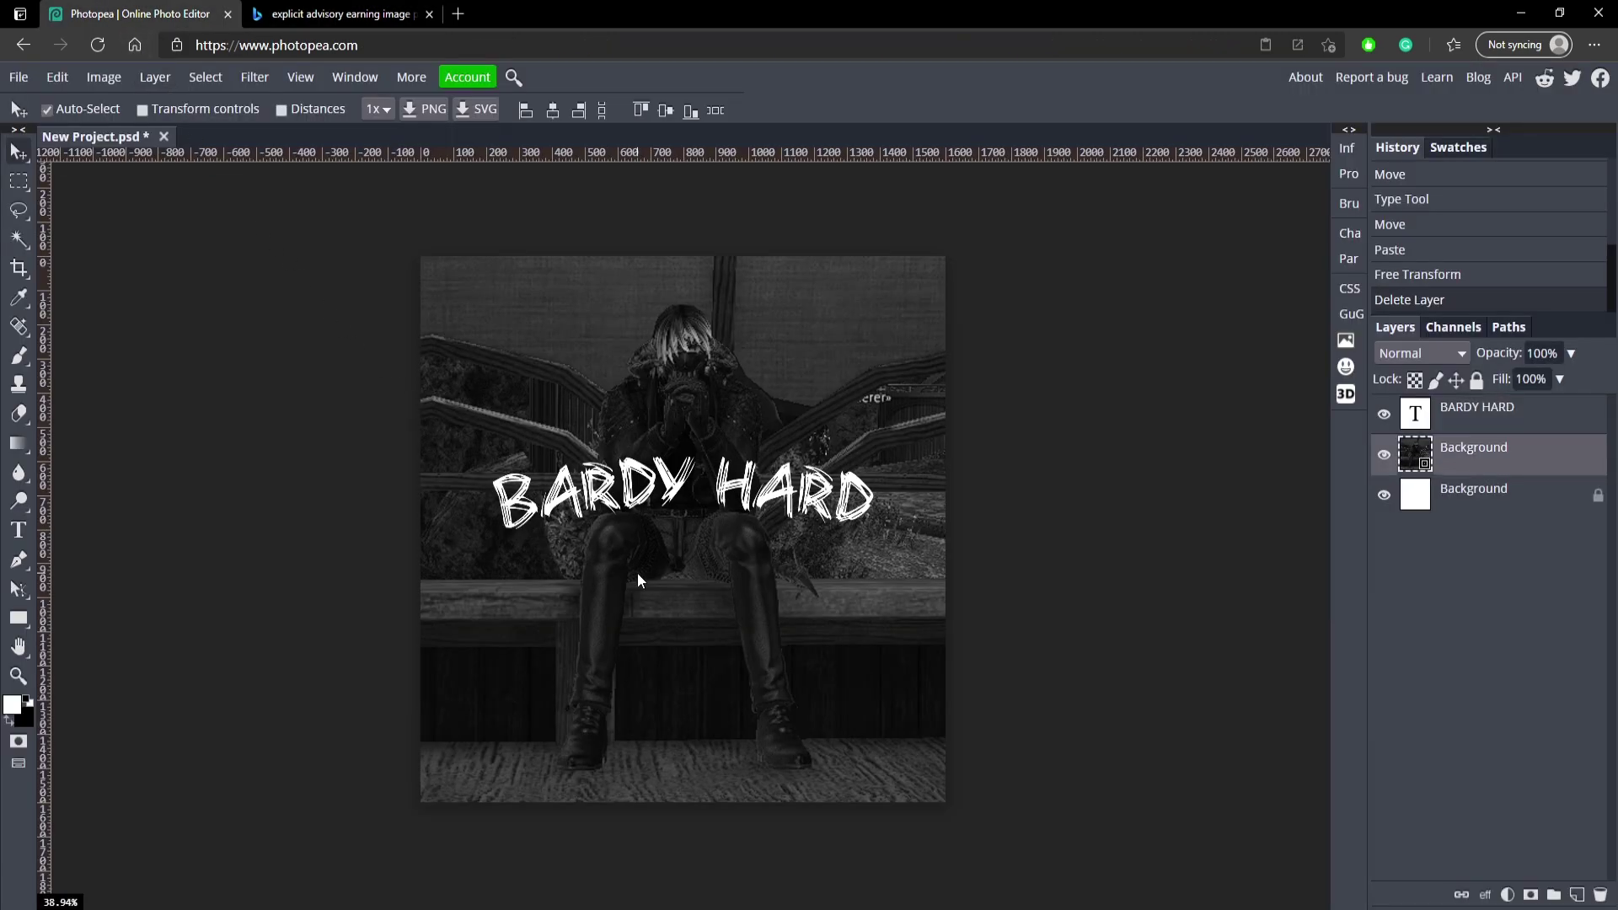
key("ctrl+v")
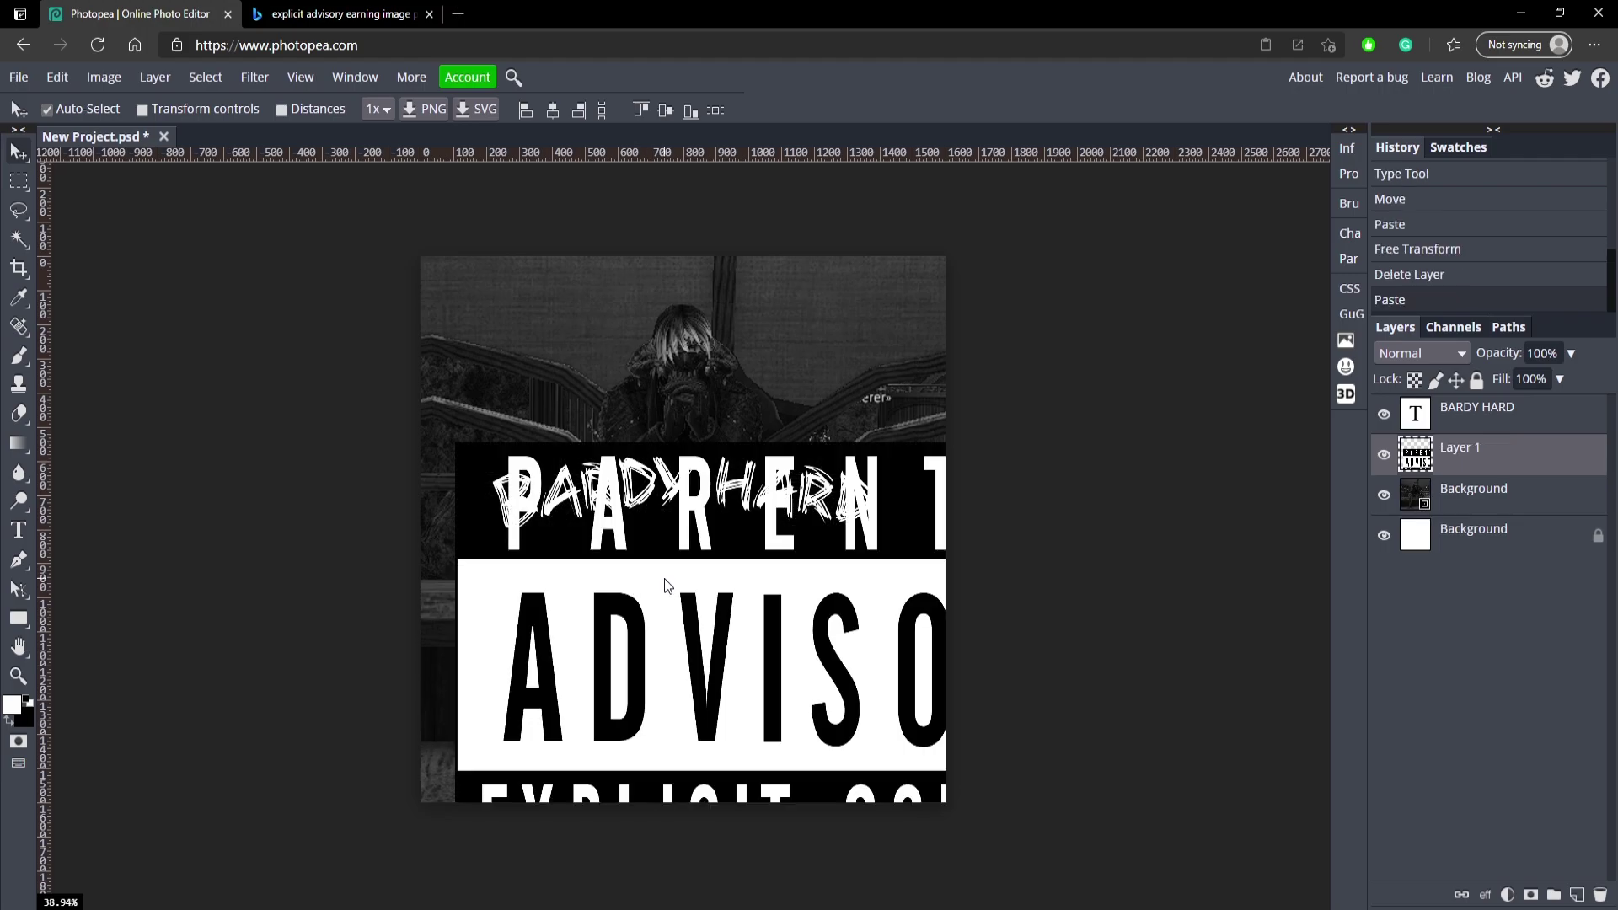
Scale the parental advisory logo down proportionally to a small label and centre it near the lower edge of the cover.
key("ctrl+t")
left_click_drag(506, 360, 838, 676)
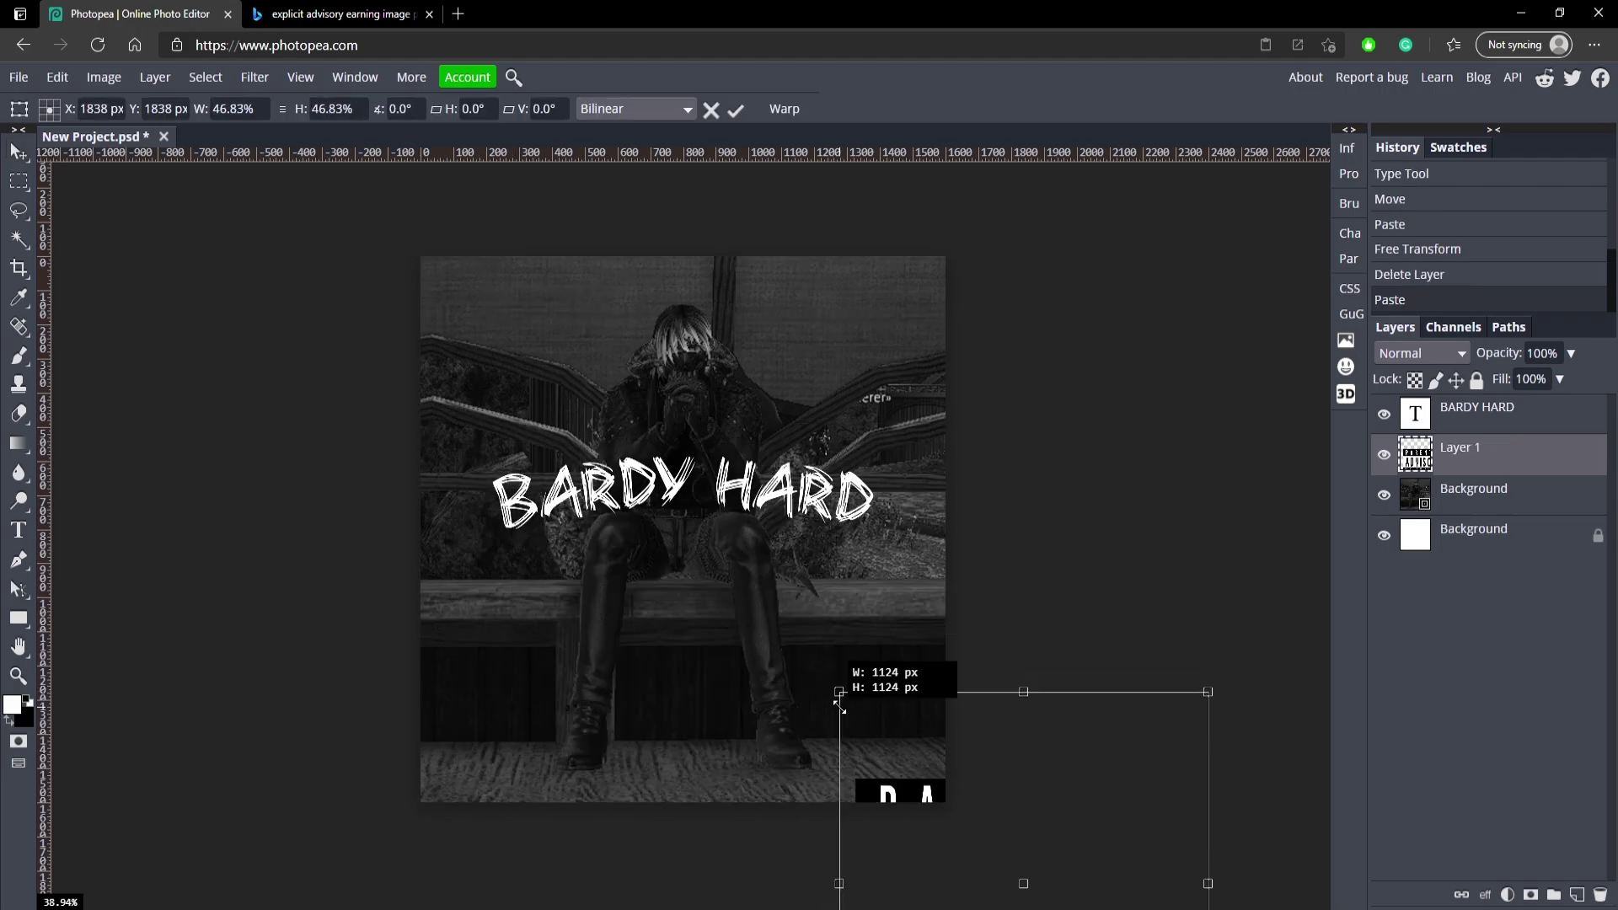
left_click_drag(903, 738, 542, 342)
left_click_drag(463, 274, 675, 513)
left_click_drag(777, 640, 721, 764)
left_click(736, 110)
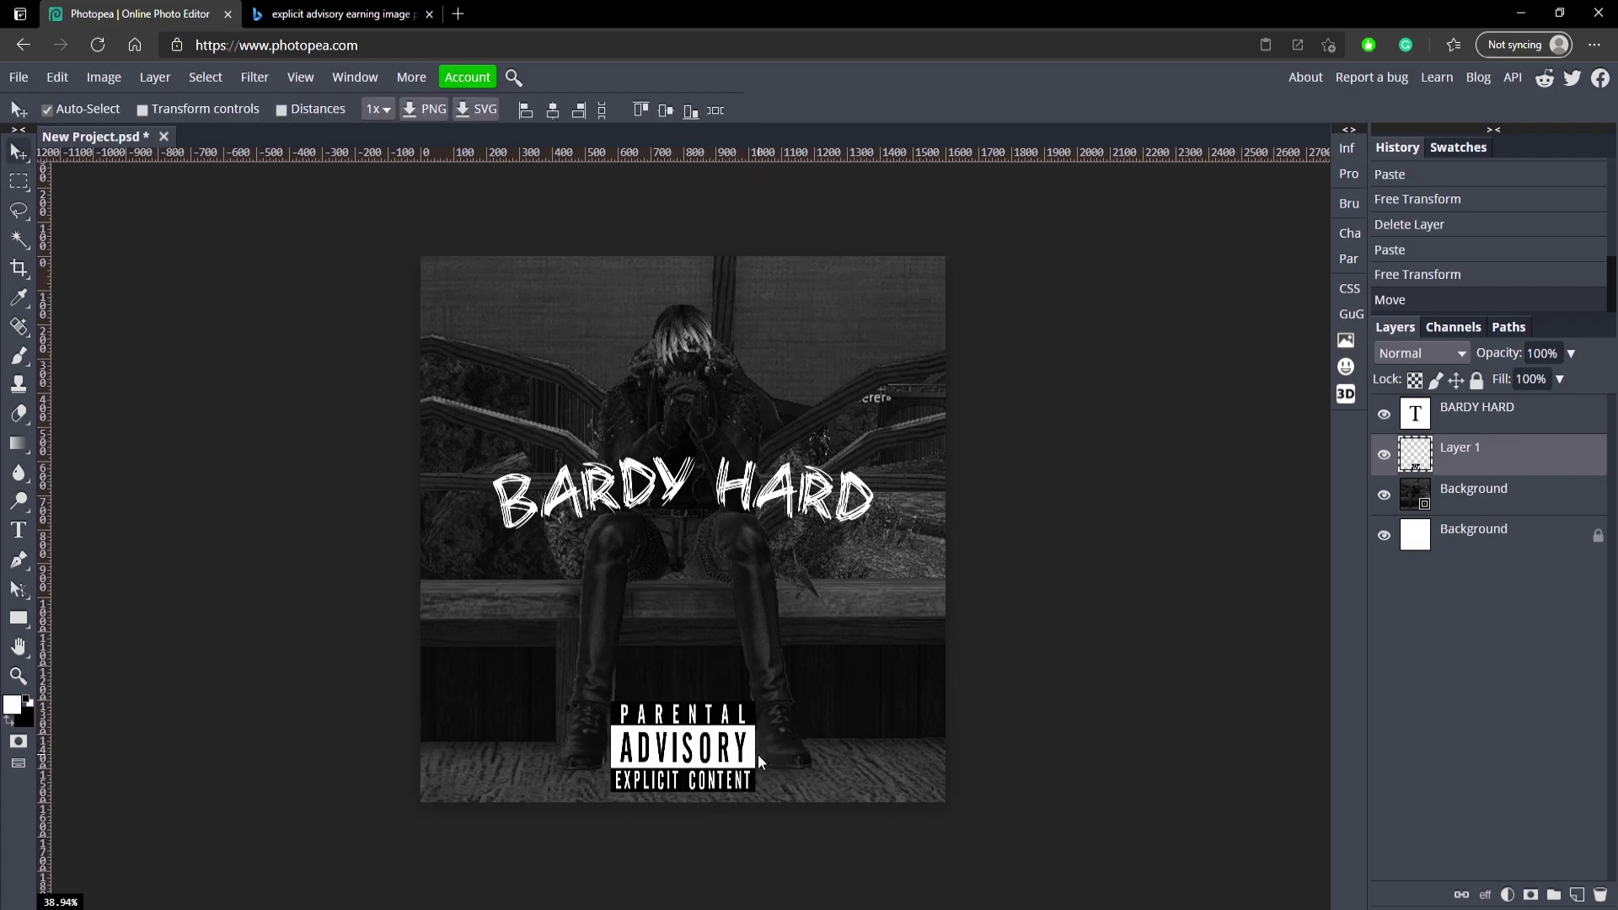
Shrink the parental advisory label about its centre to 82.81% and nudge it slightly upward.
key("ctrl+t")
left_click_drag(610, 702, 686, 752)
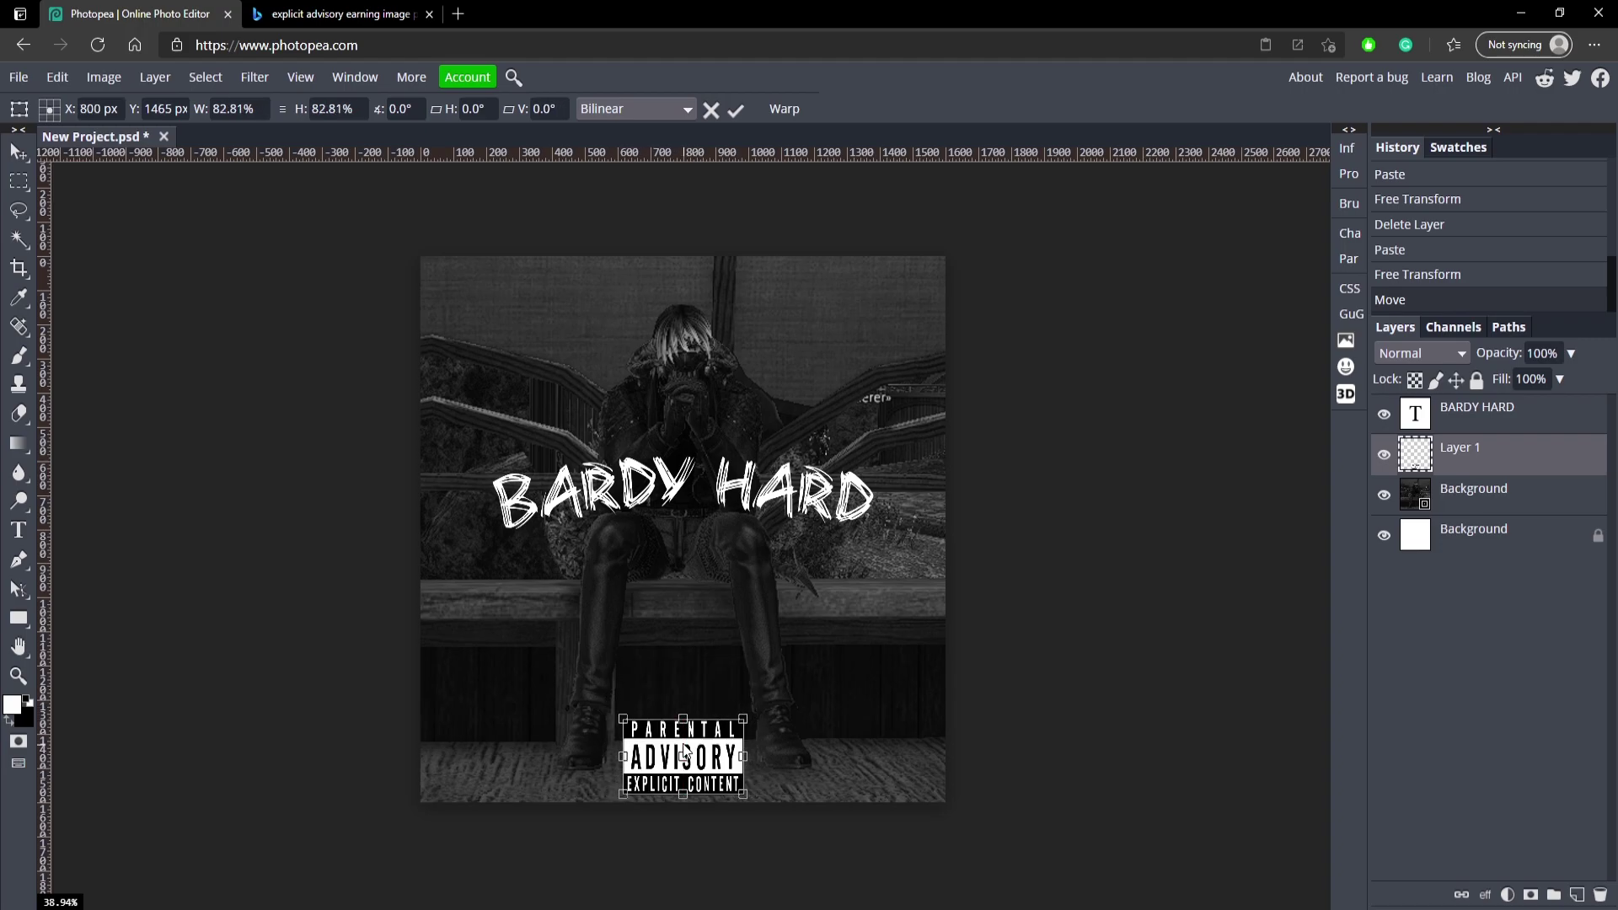
left_click(735, 110)
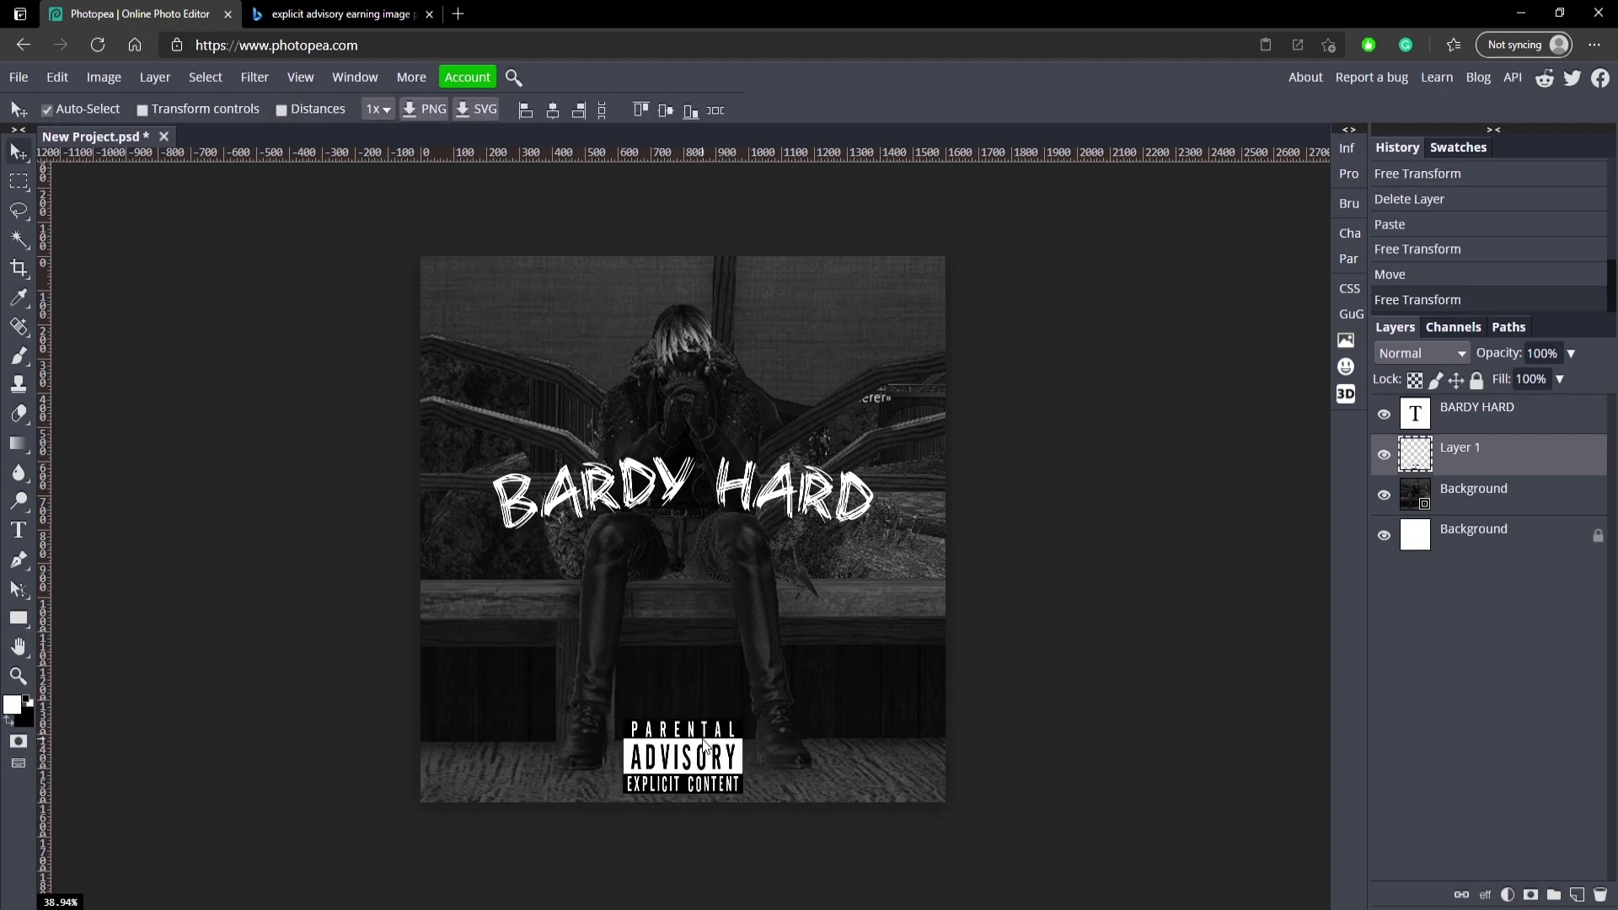
left_click_drag(705, 745, 704, 740)
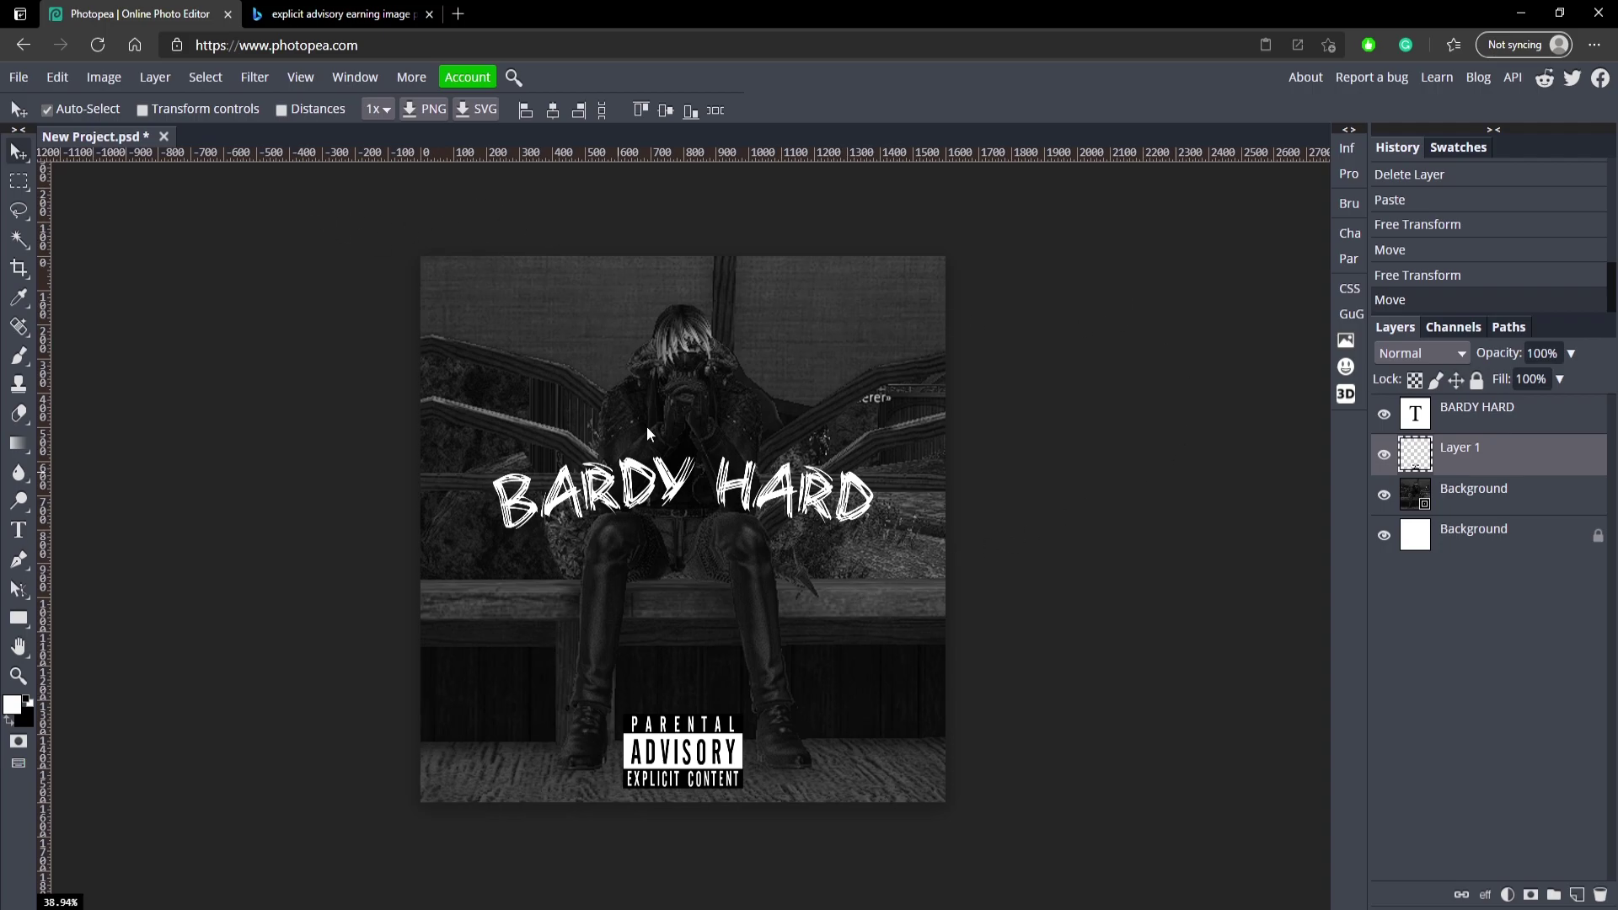
Copy the 1024 × 754 OnlyGFX grunge overlay from Bing's "grunge png" image results and paste it as a new layer in Photopea.
left_click(346, 14)
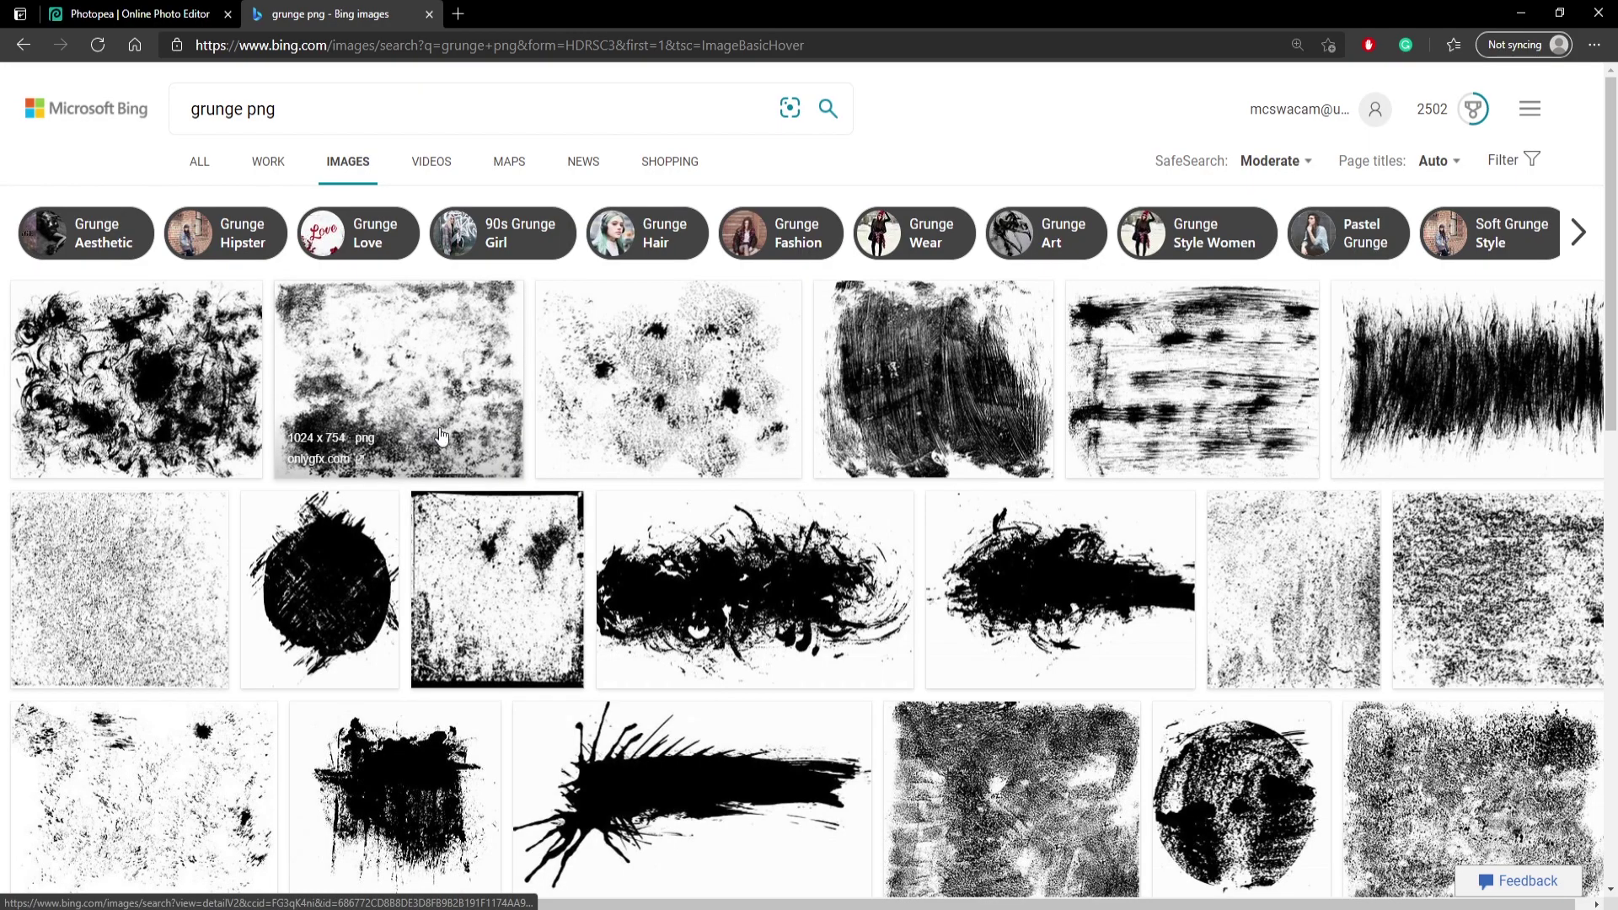
scroll(442, 435, "down", 12)
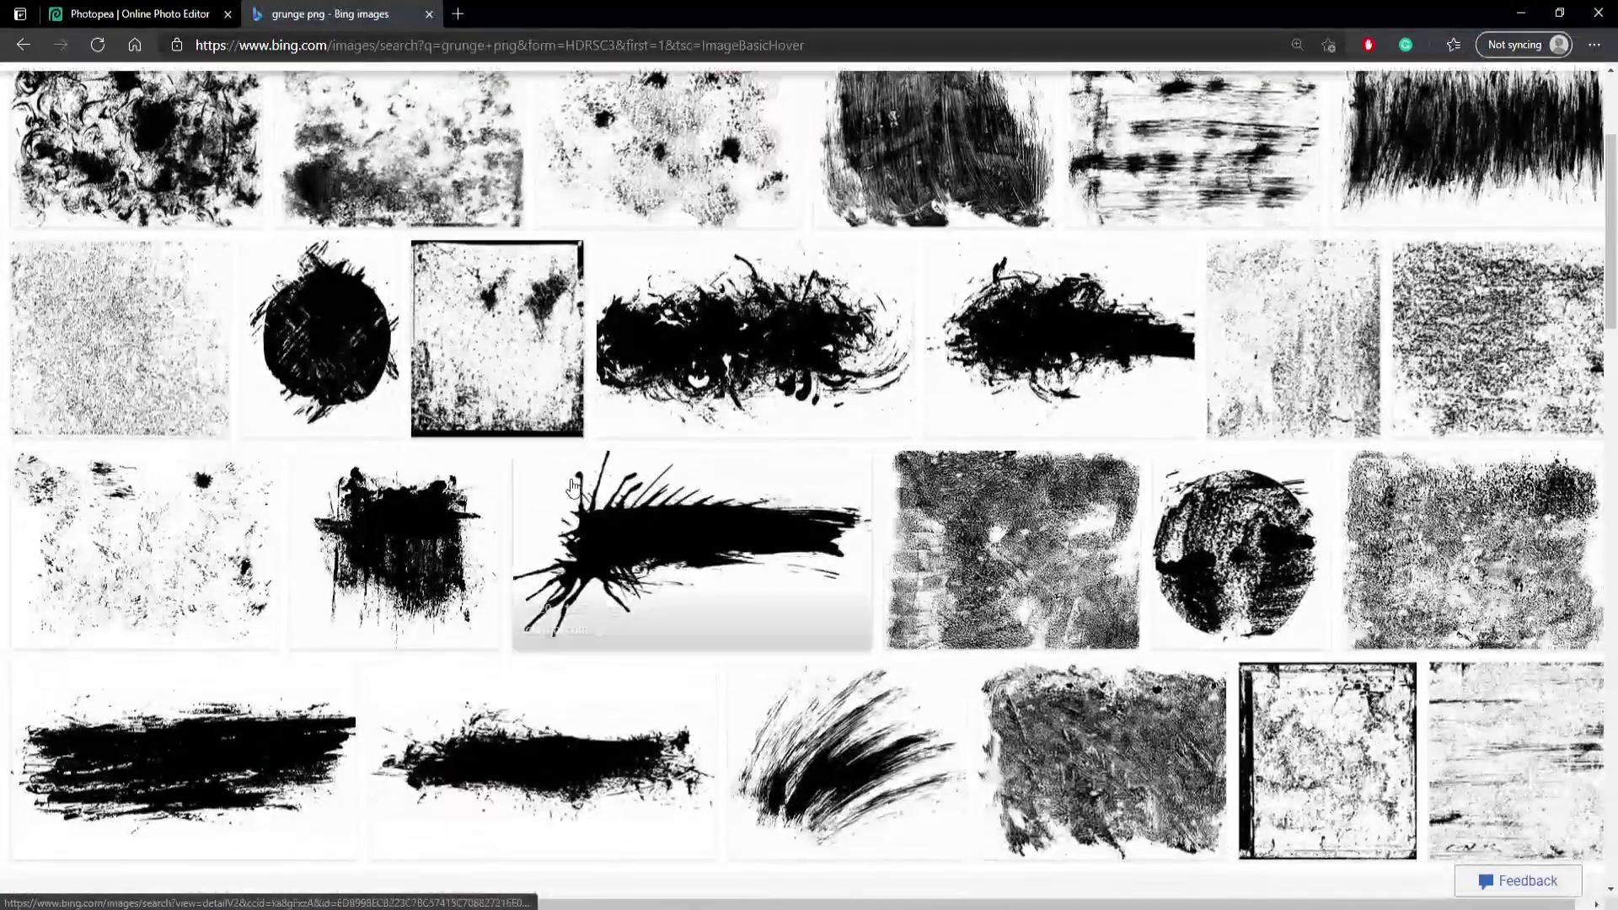
scroll(572, 488, "down", 5)
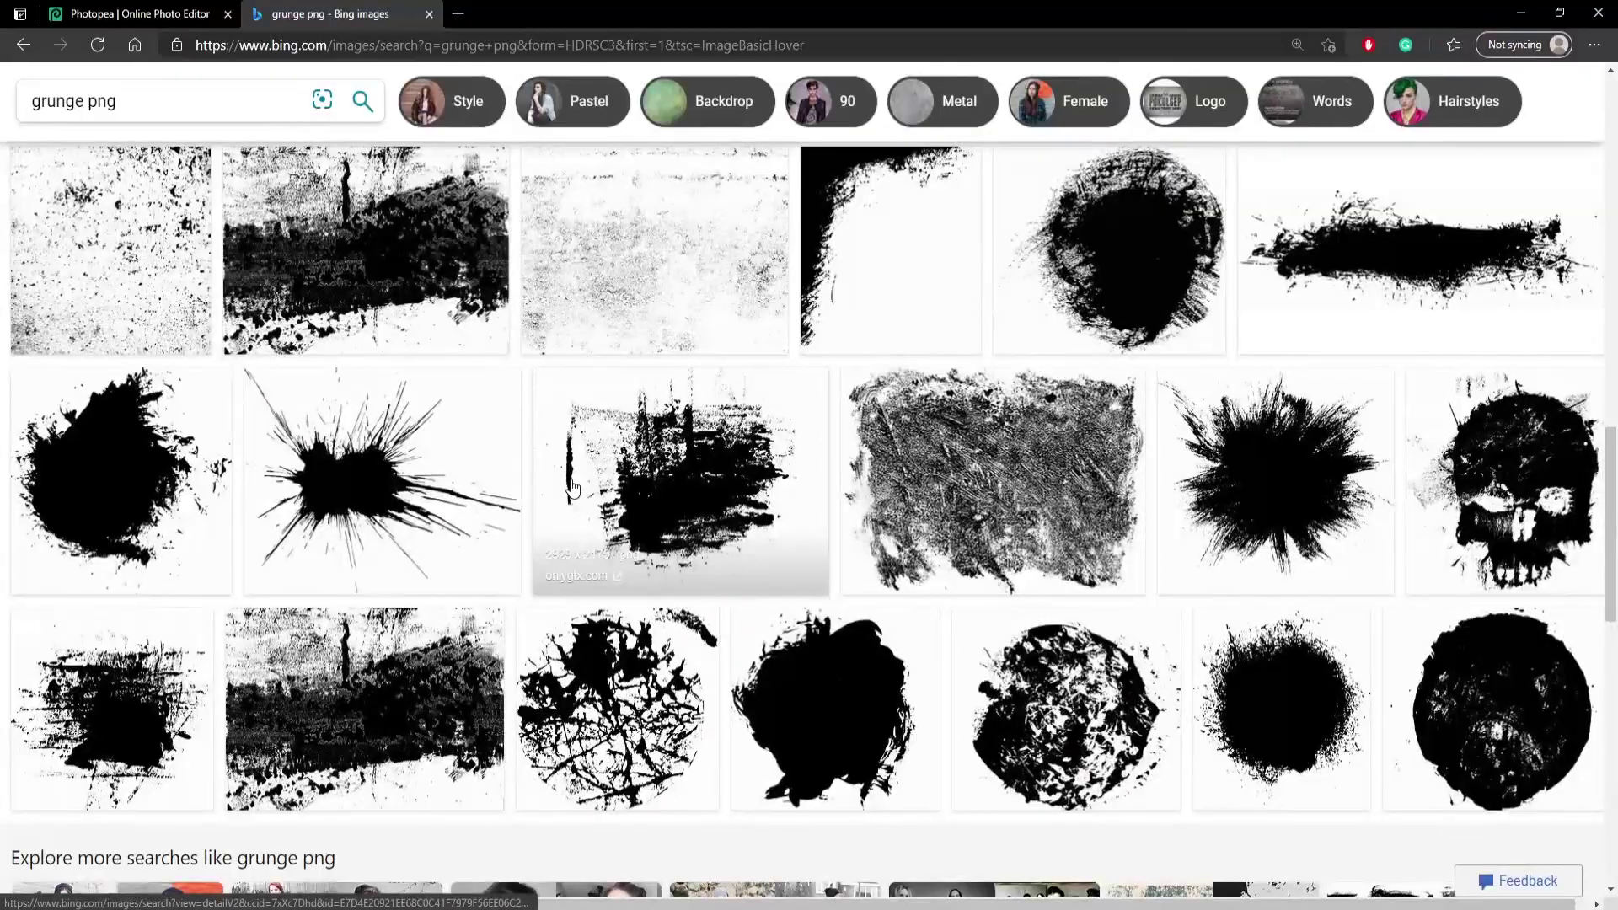
scroll(572, 488, "down", 8)
scroll(573, 488, "down", 5)
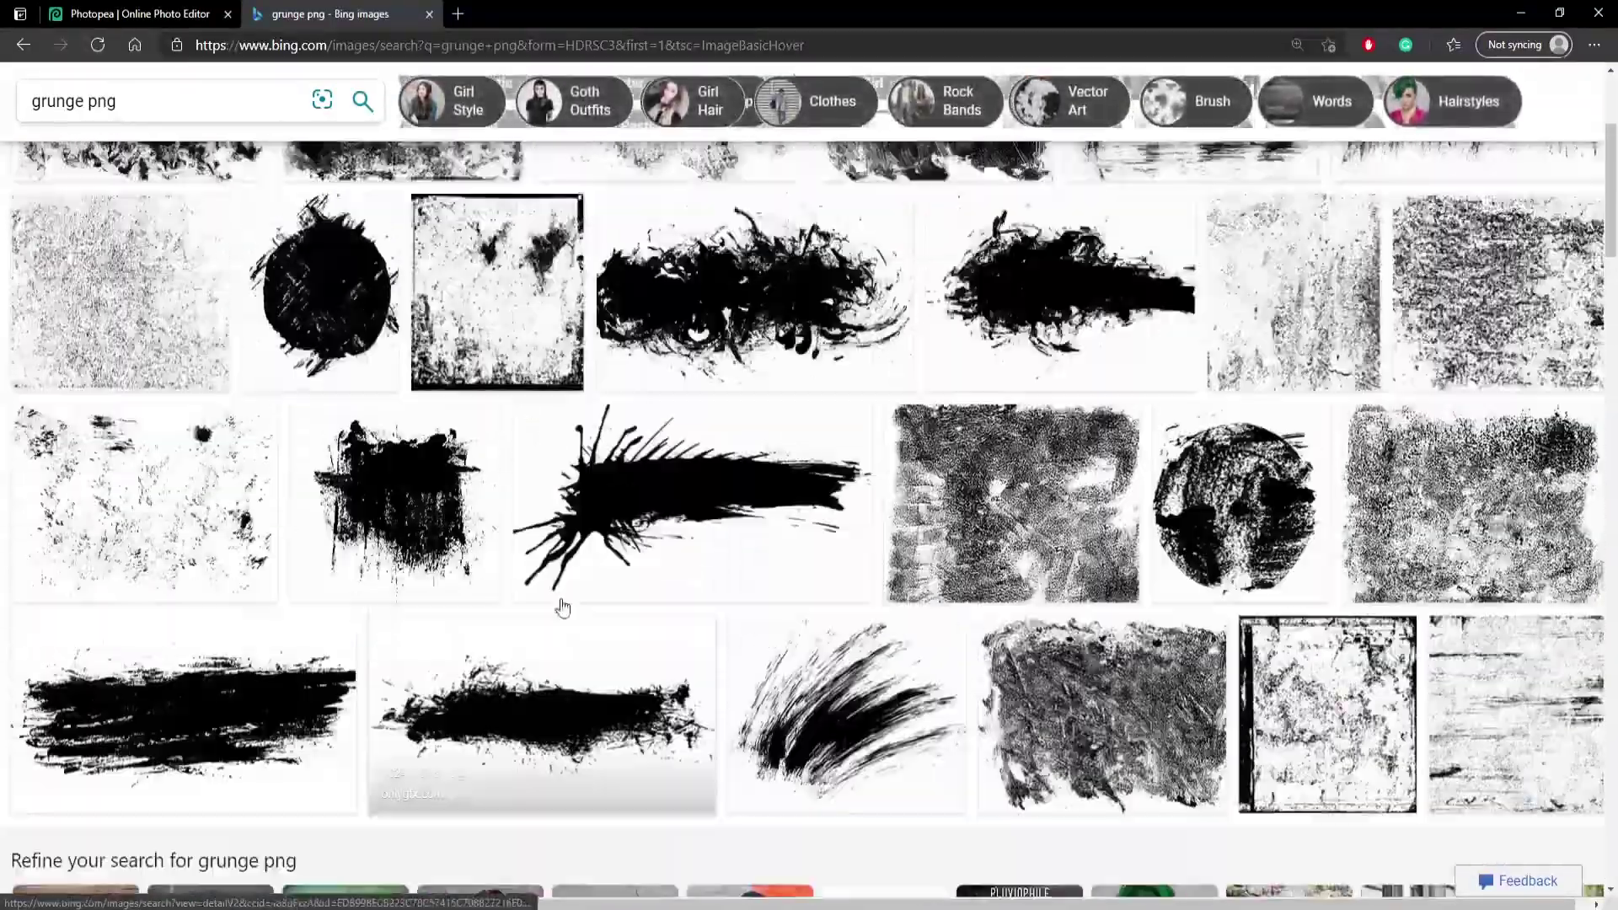
scroll(563, 607, "up", 4)
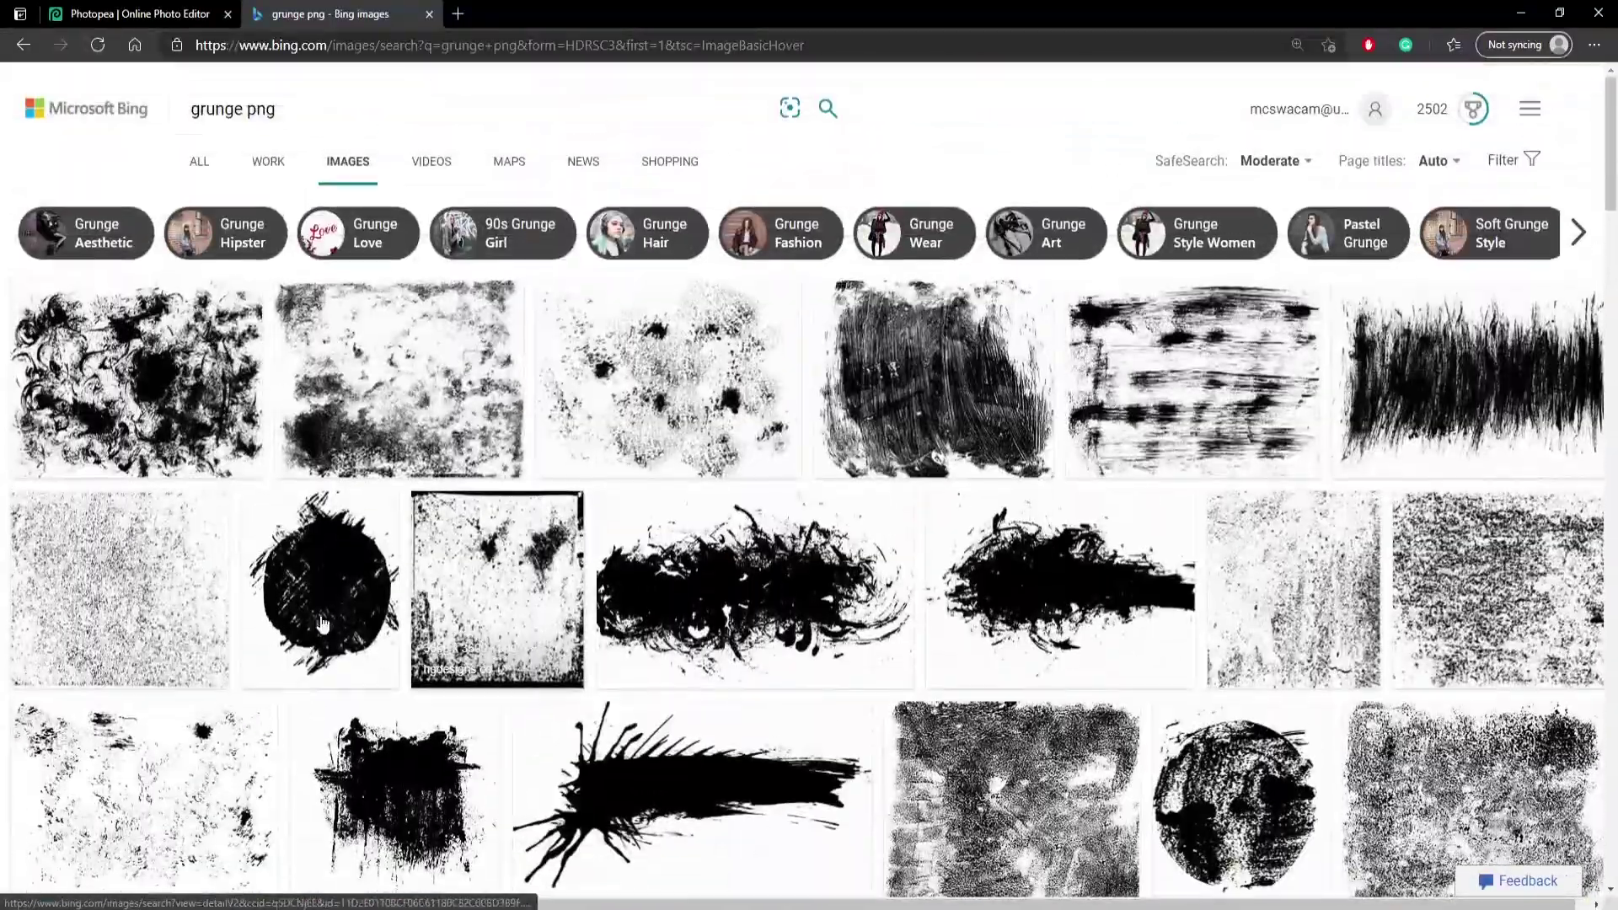
left_click(408, 402)
right_click(514, 351)
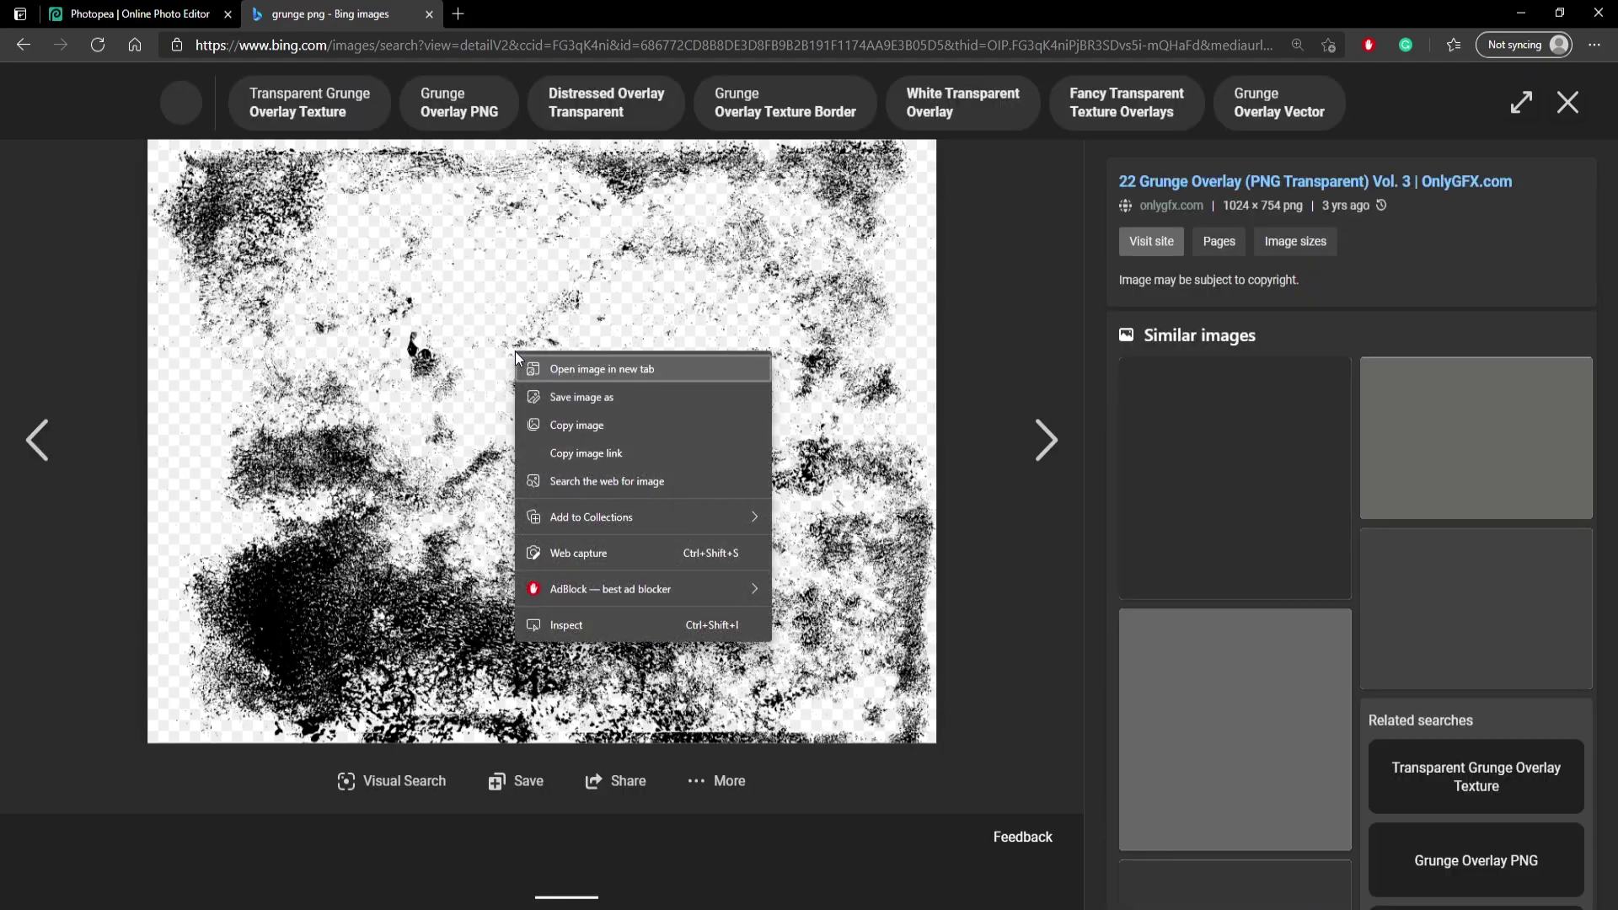
left_click(597, 424)
left_click(131, 13)
key("ctrl+v")
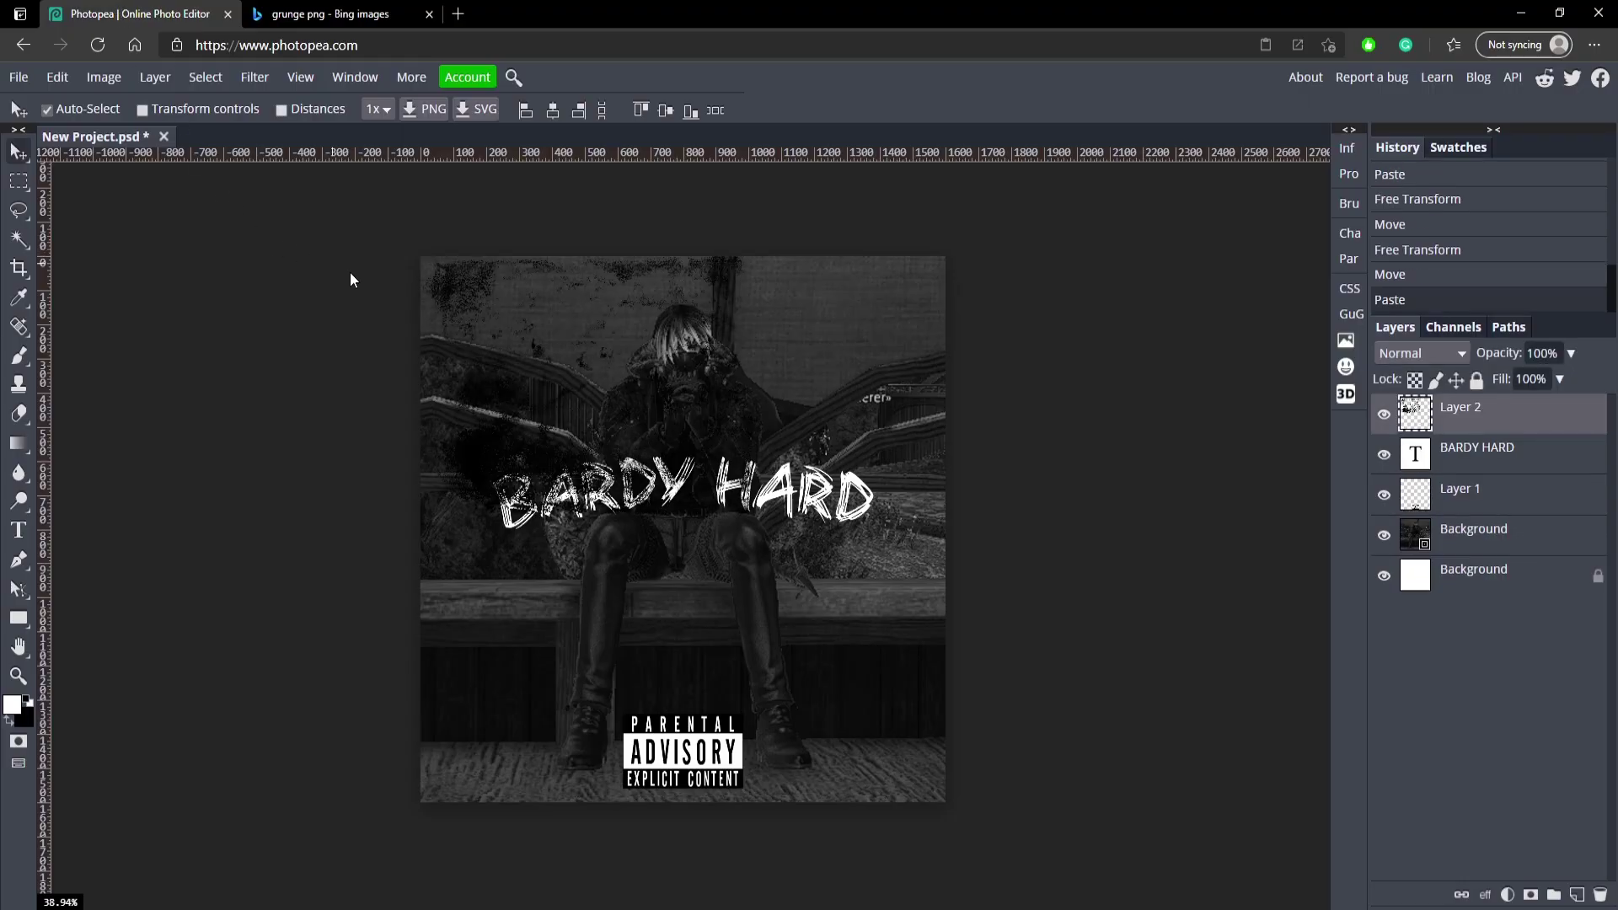
Enlarge the grunge overlay to 278.13% and centre it horizontally so it covers the whole canvas.
key("ctrl+t")
left_click_drag(757, 513, 1297, 906)
left_click_drag(1147, 631, 942, 621)
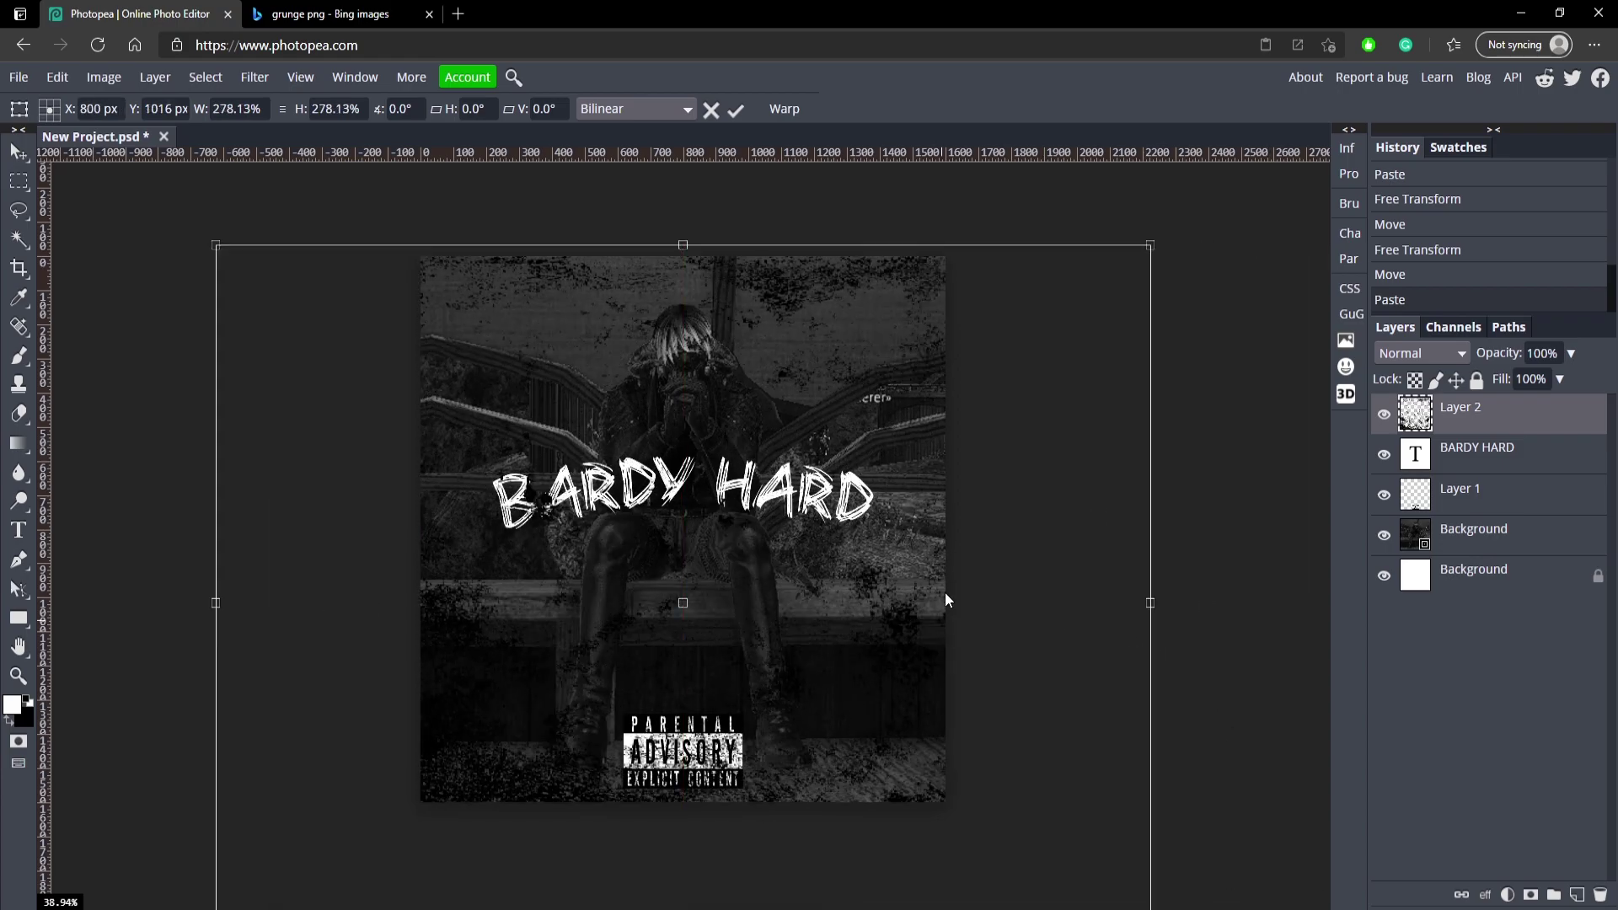
key("Return")
Lower the grunge overlay layer's opacity to 56%.
left_click(1573, 354)
mouse_move(1564, 379)
left_mouse_down()
mouse_move(1490, 388)
mouse_move(1535, 376)
left_mouse_up()
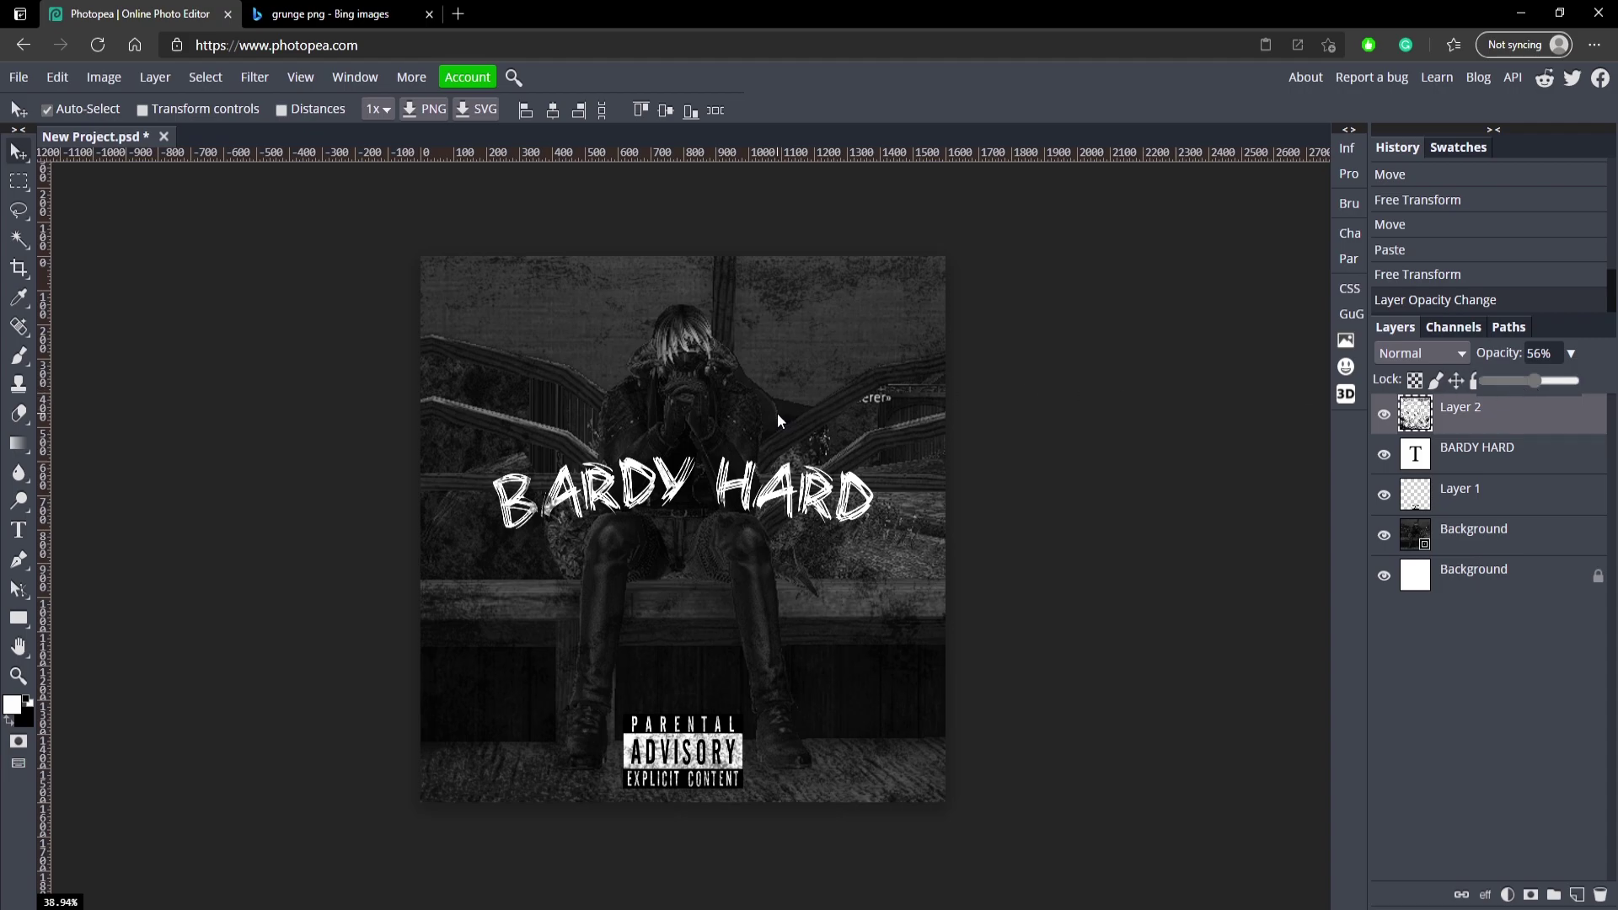
left_click(1482, 543)
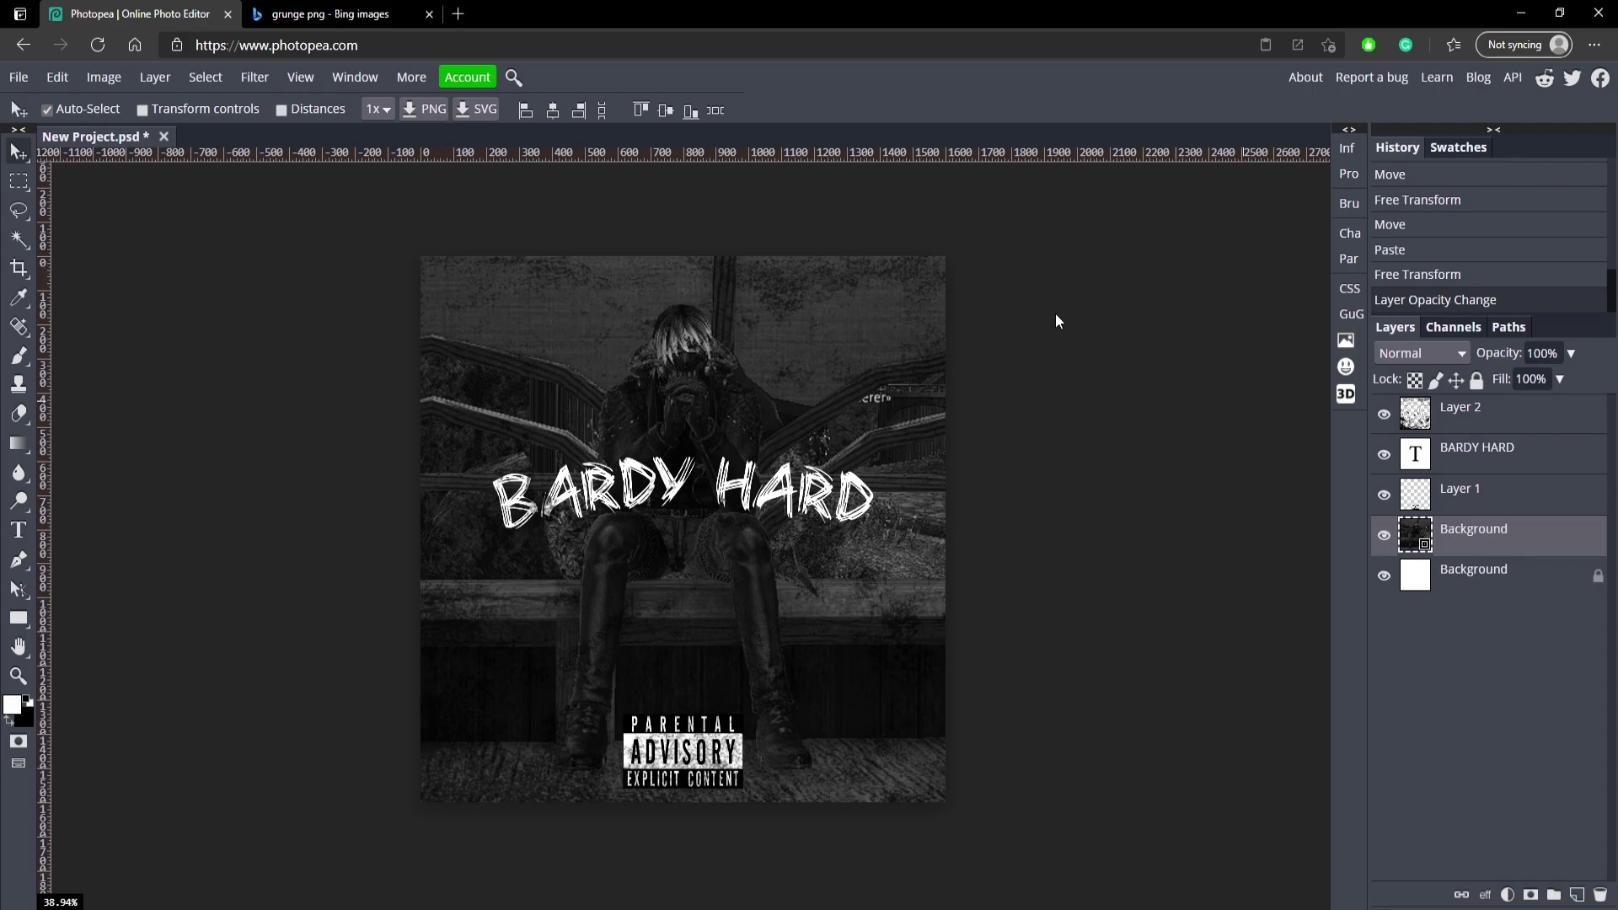
left_click(97, 77)
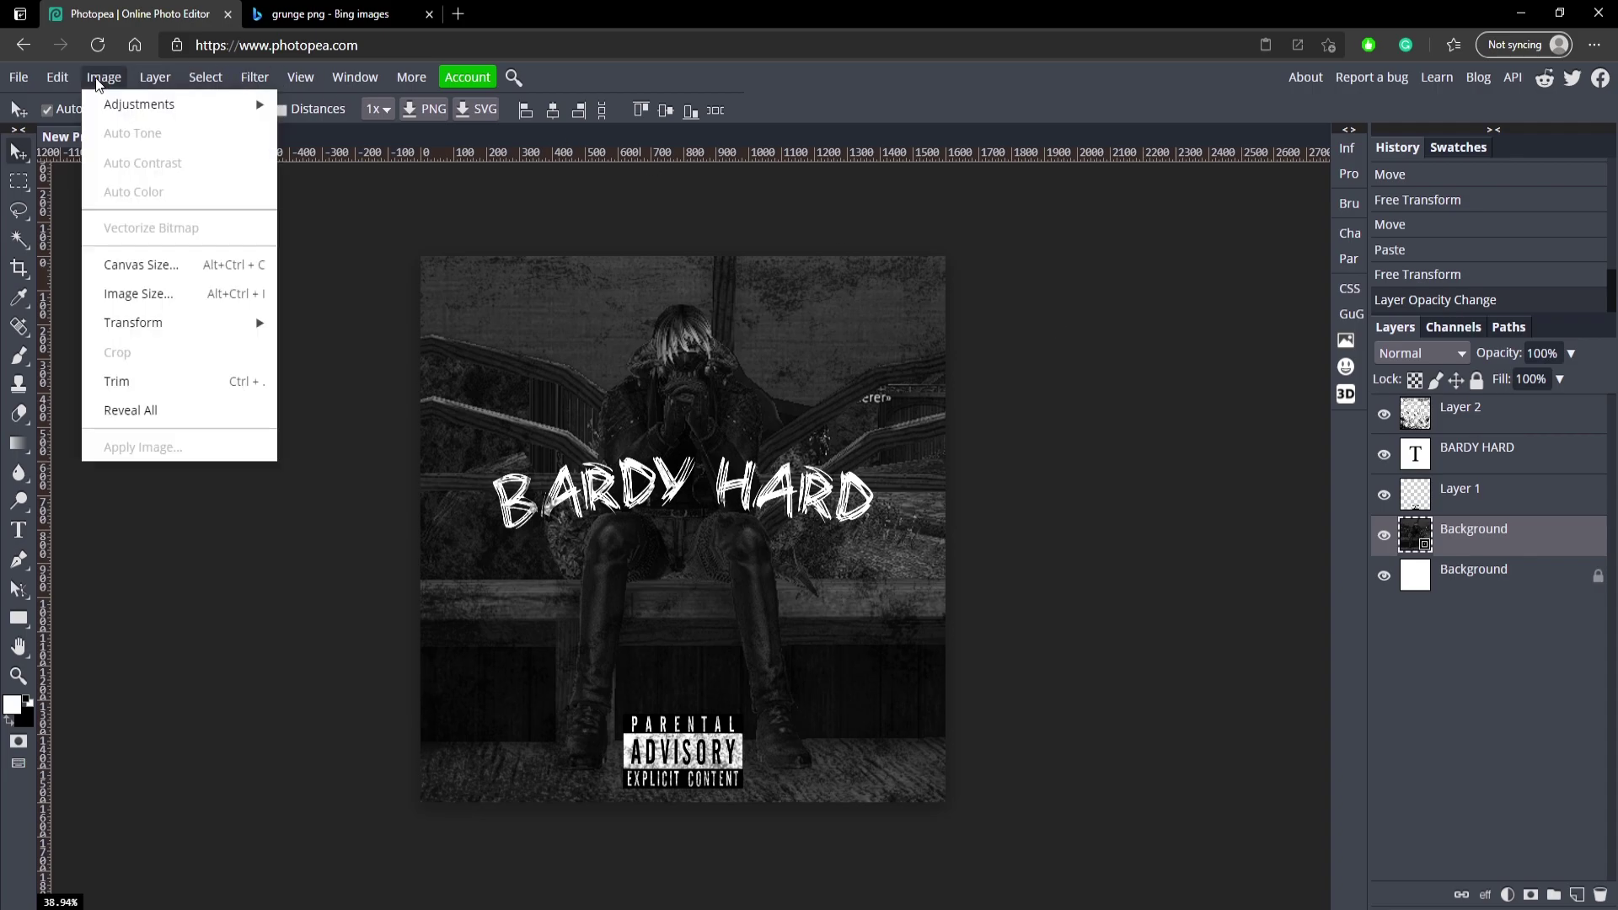
left_click(129, 116)
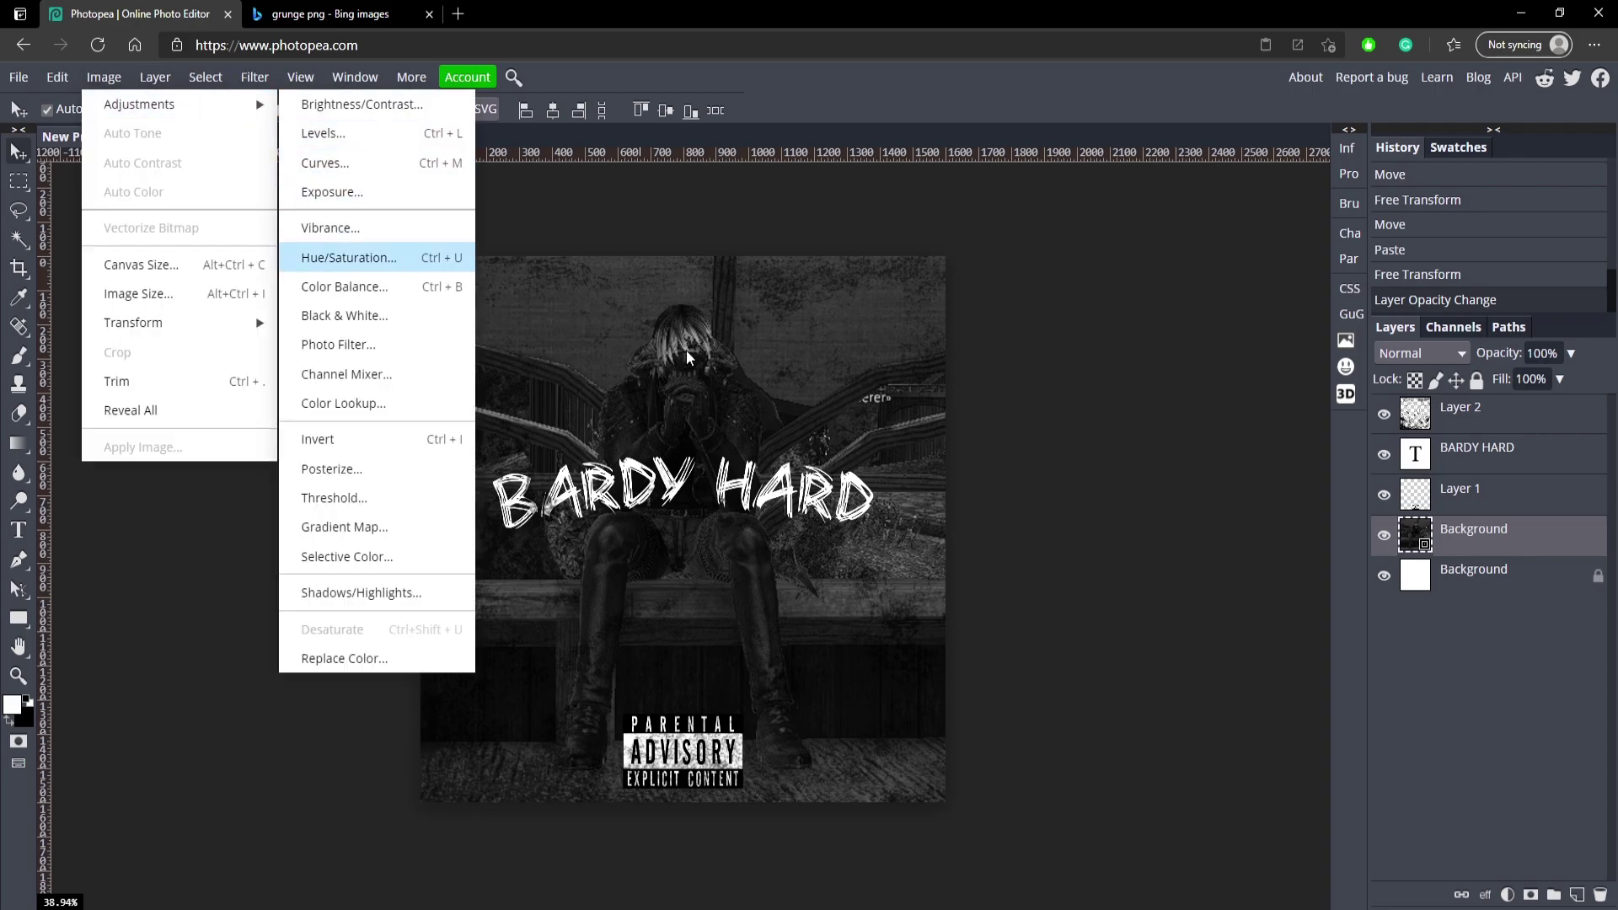
left_click(393, 263)
left_click_drag(258, 360, 54, 373)
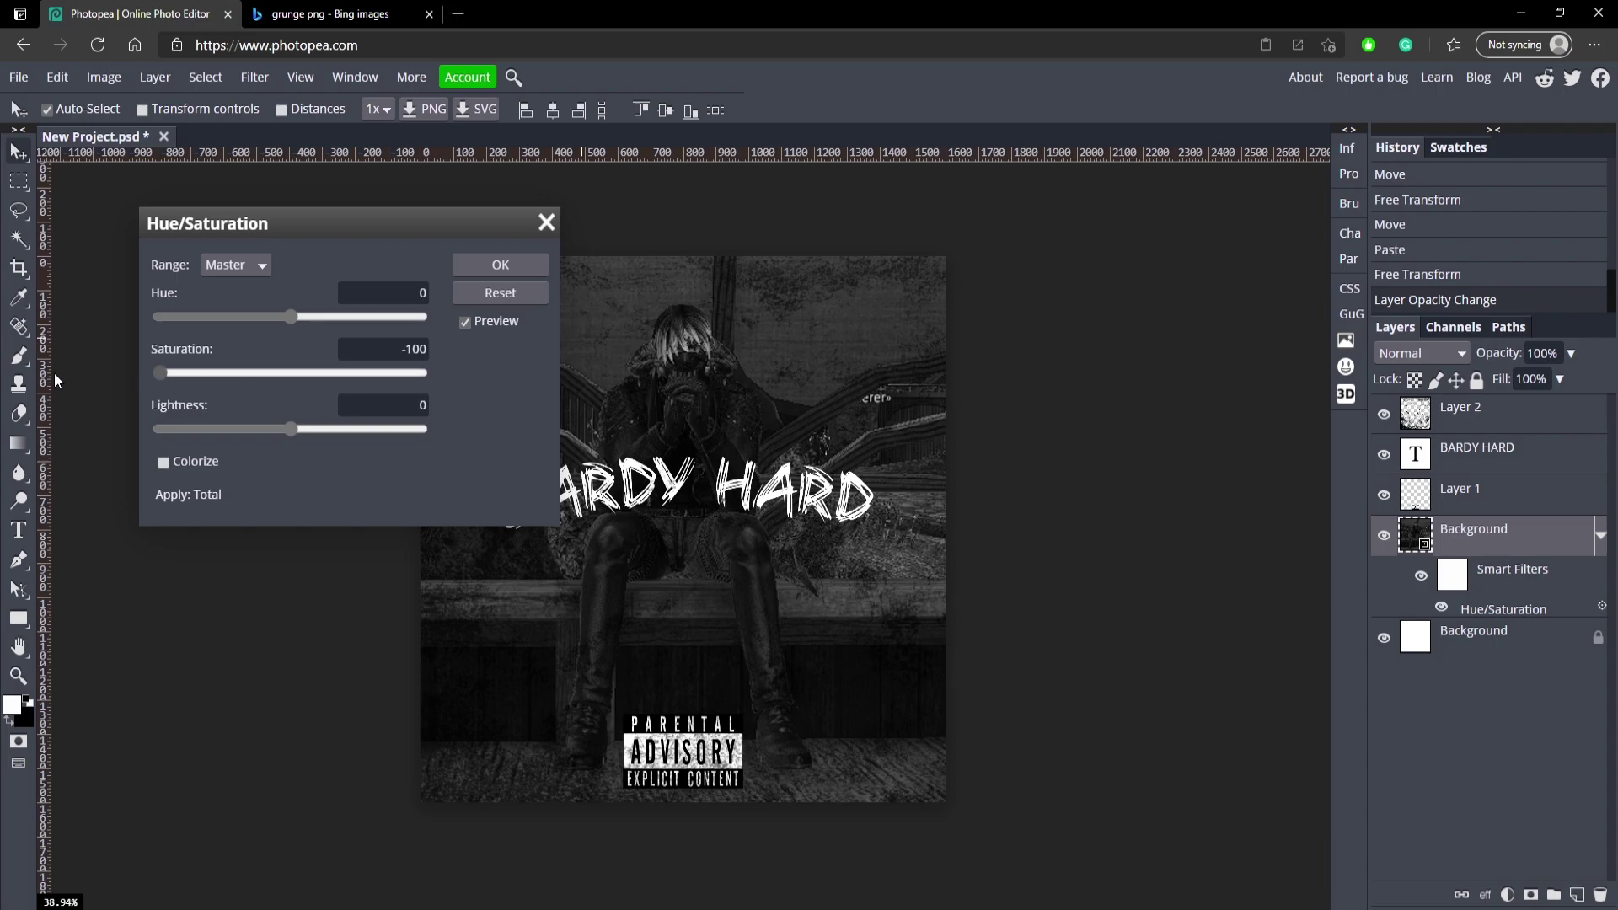
left_click(547, 223)
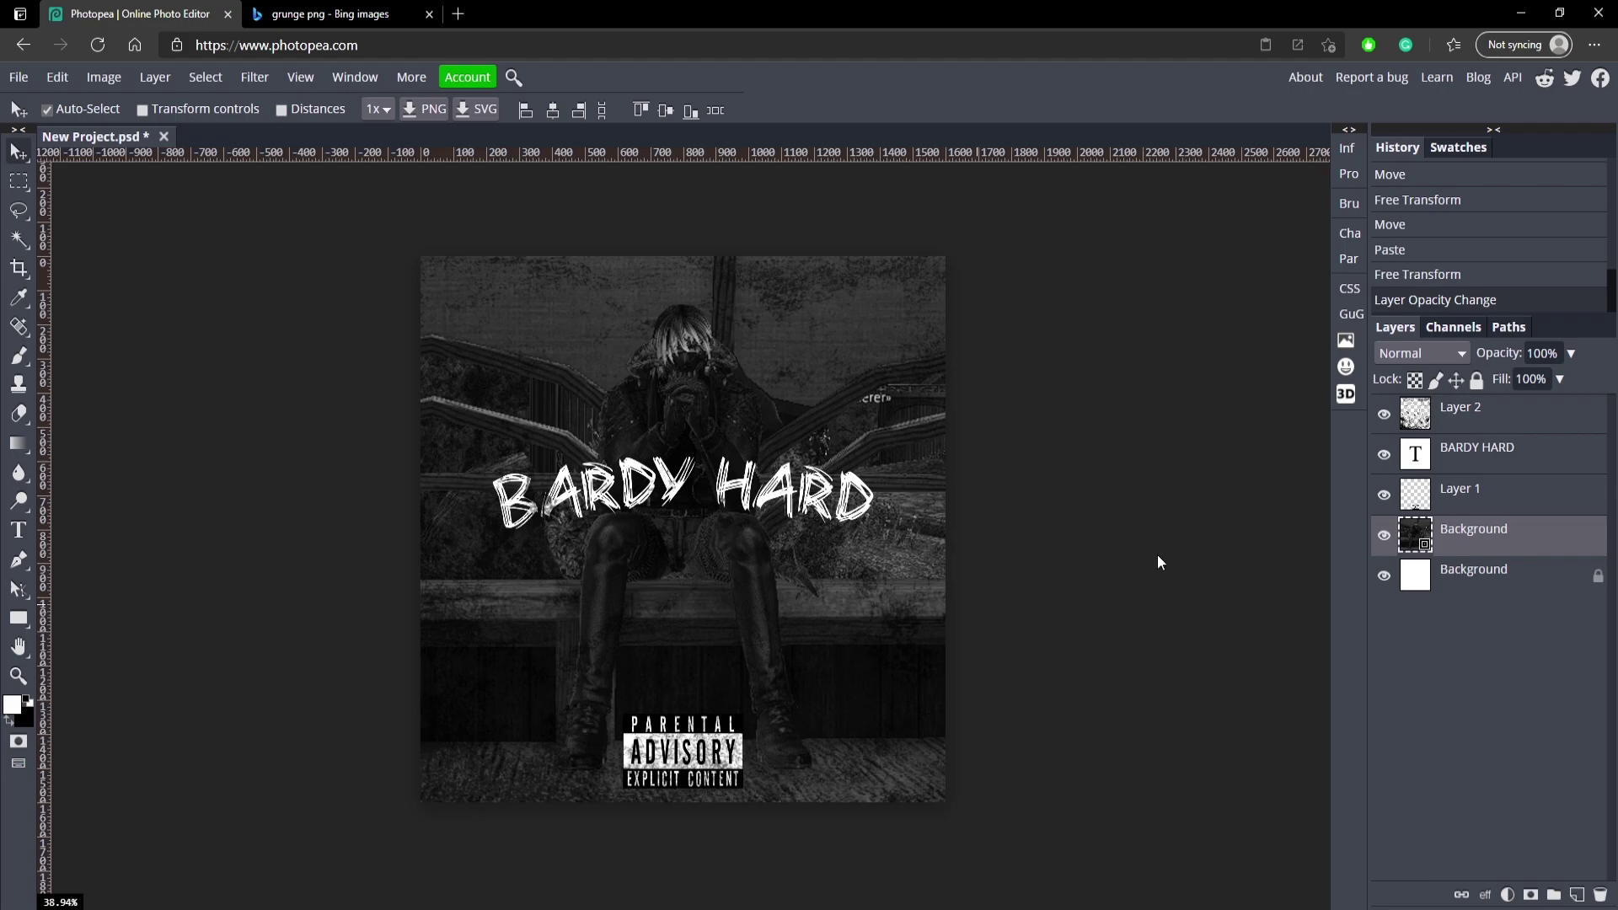
Try the parental advisory layer above the grunge overlay, and undo the reordering and the opacity change.
left_click(1470, 506)
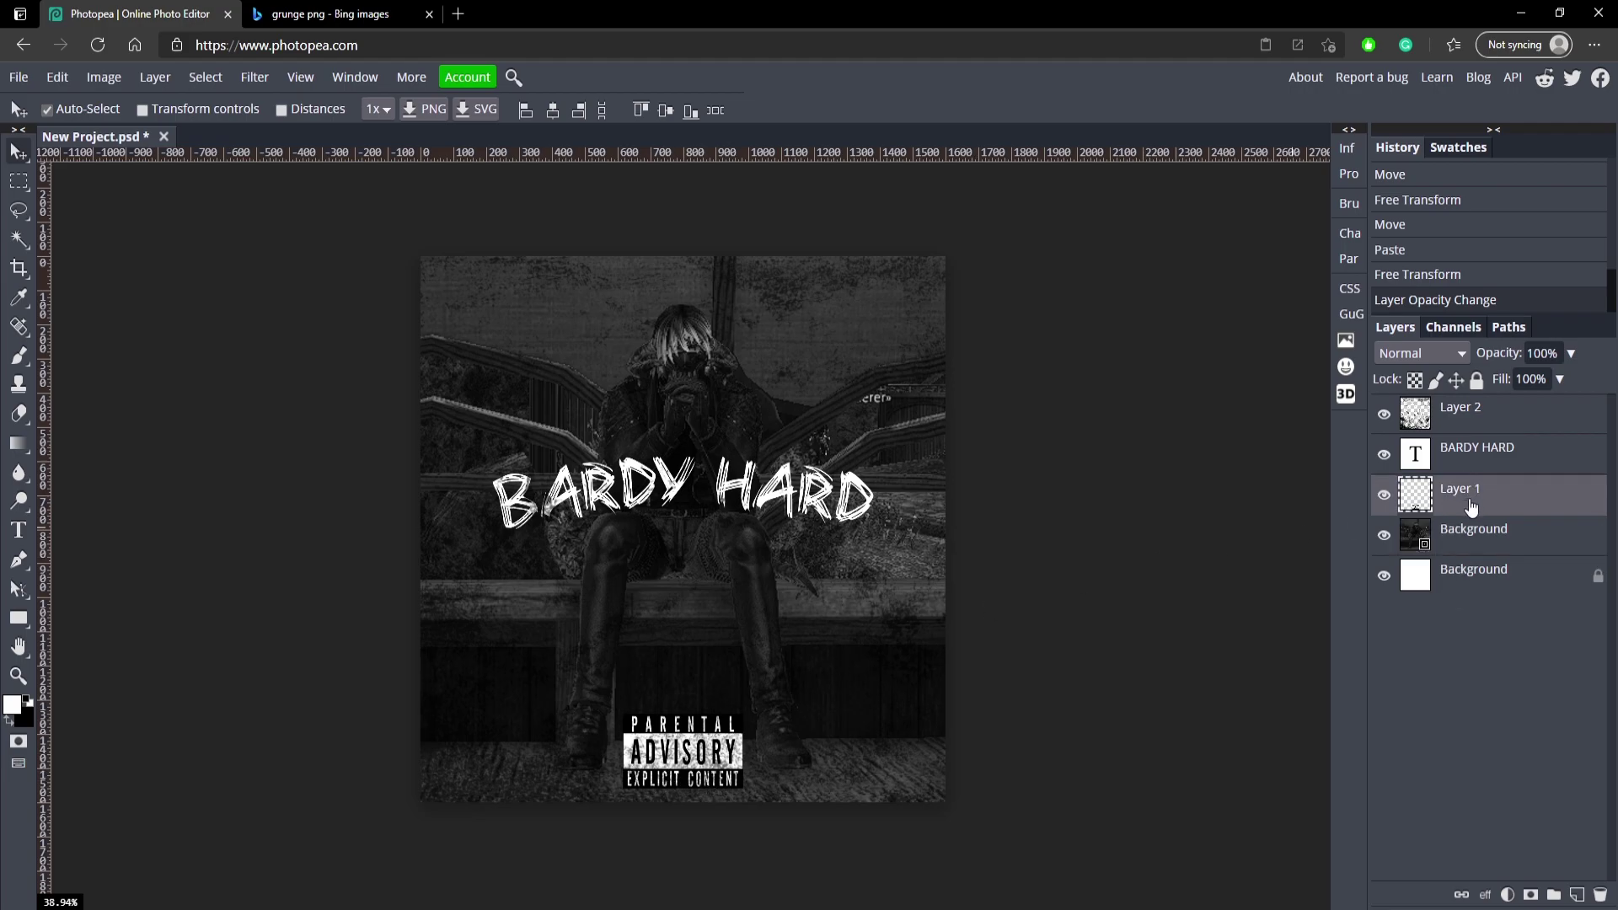
left_click_drag(1471, 506, 1470, 411)
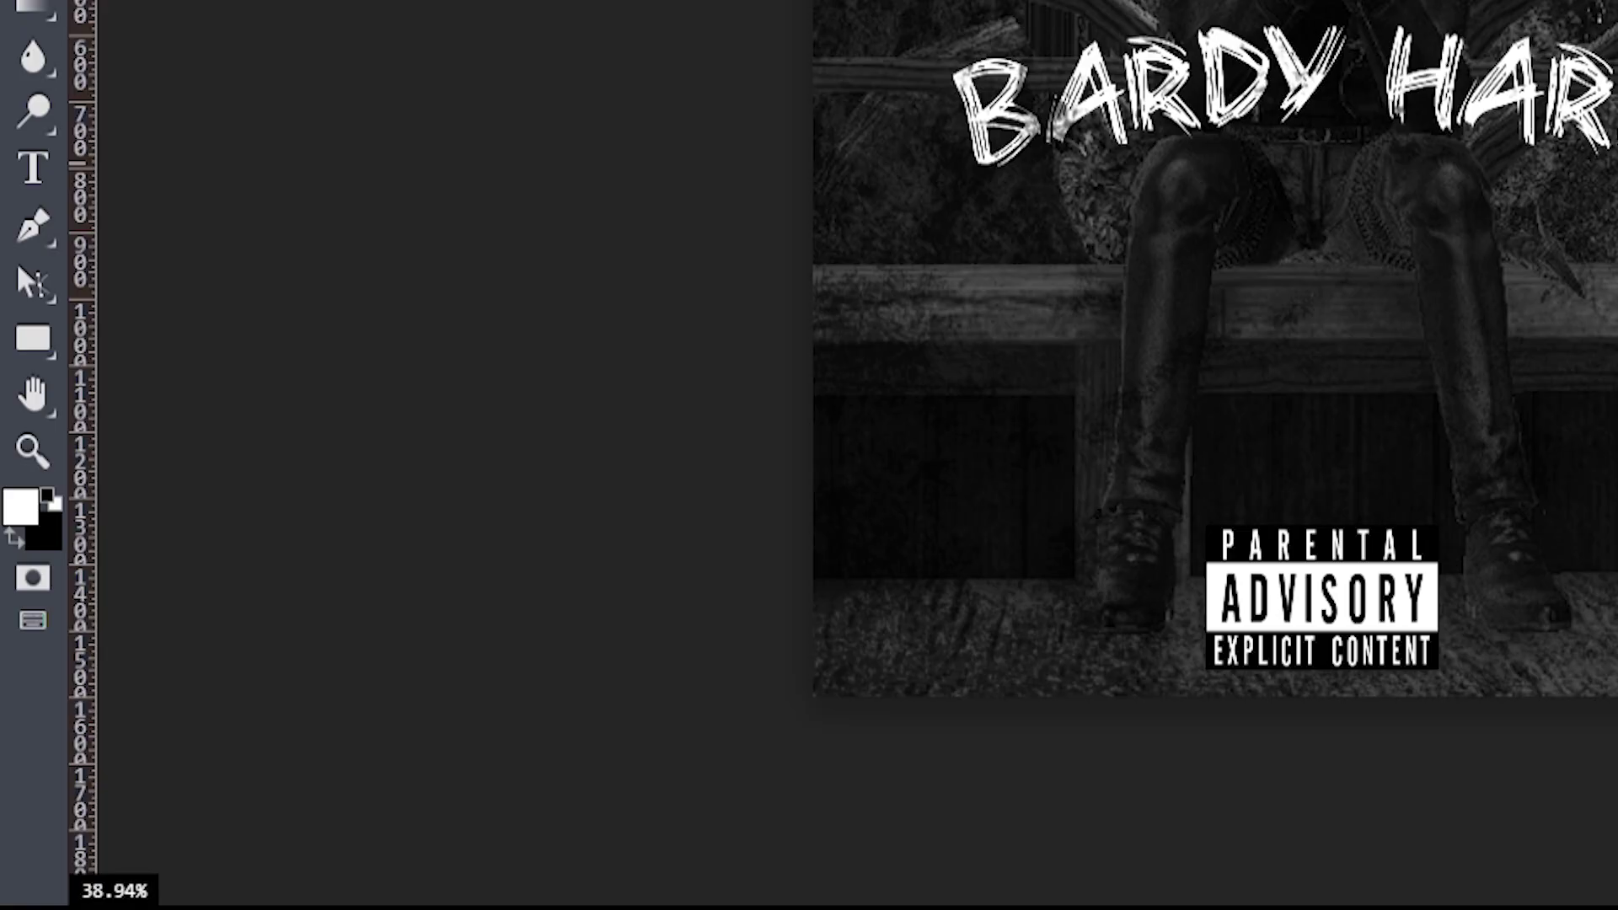
key("ctrl+s")
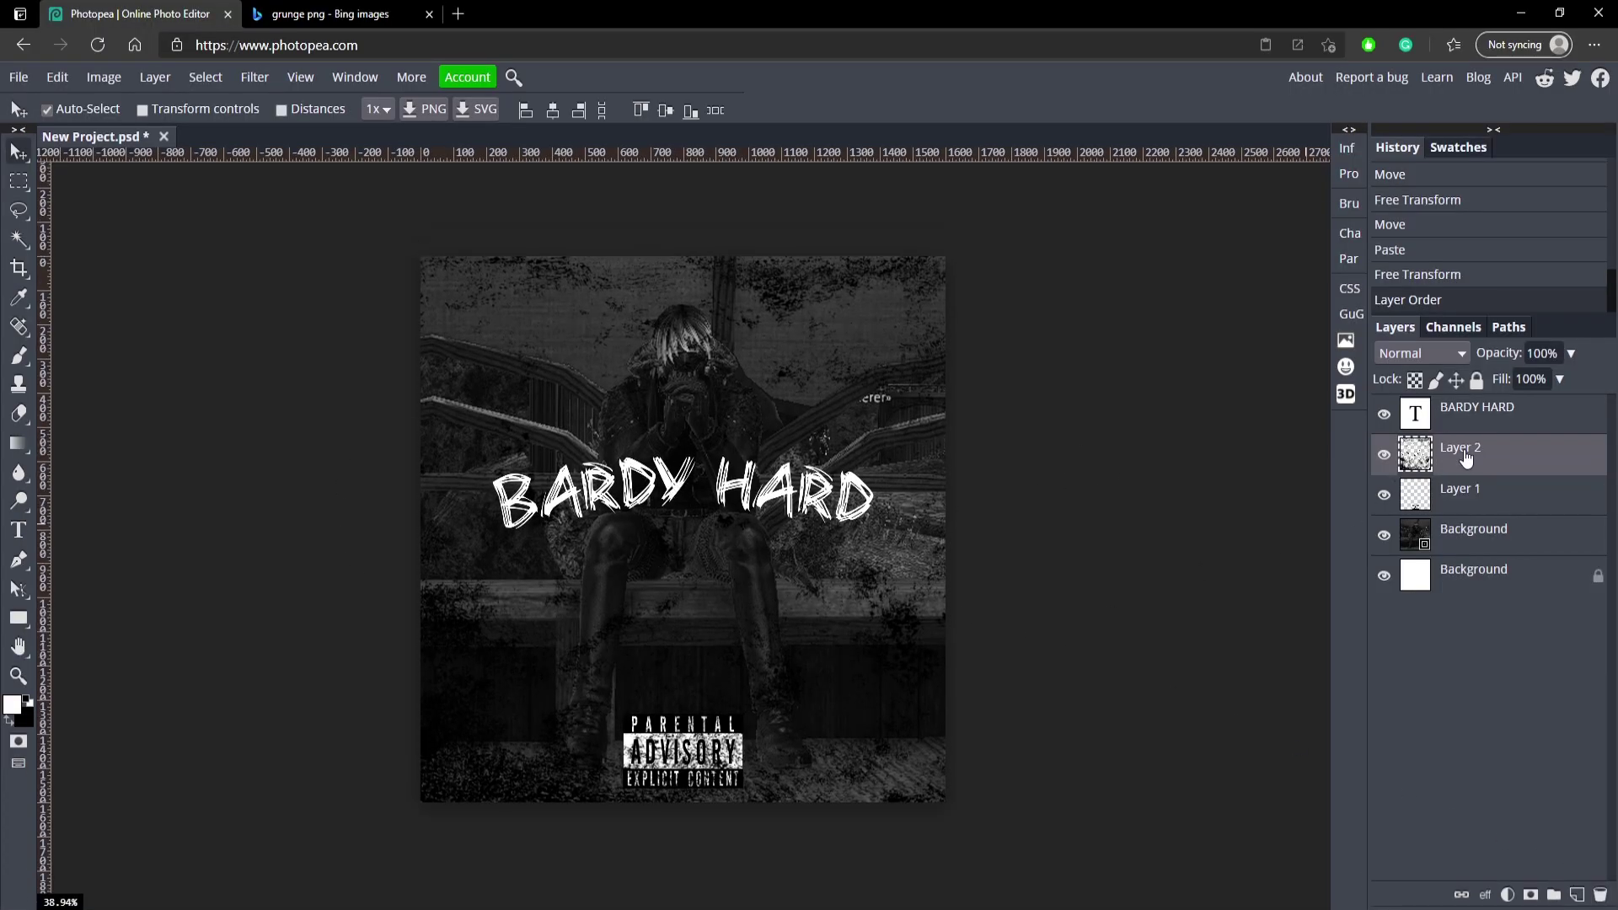
Place the grunge overlay layer directly beneath the "BARDY HARD" text layer and set its opacity to 60%.
mouse_move(1466, 457)
left_mouse_down()
mouse_move(1481, 517)
mouse_move(1469, 436)
mouse_move(1465, 509)
mouse_move(1450, 464)
left_mouse_up()
left_click(1572, 353)
mouse_move(1542, 378)
left_mouse_down()
mouse_move(1507, 386)
mouse_move(1539, 381)
left_mouse_up()
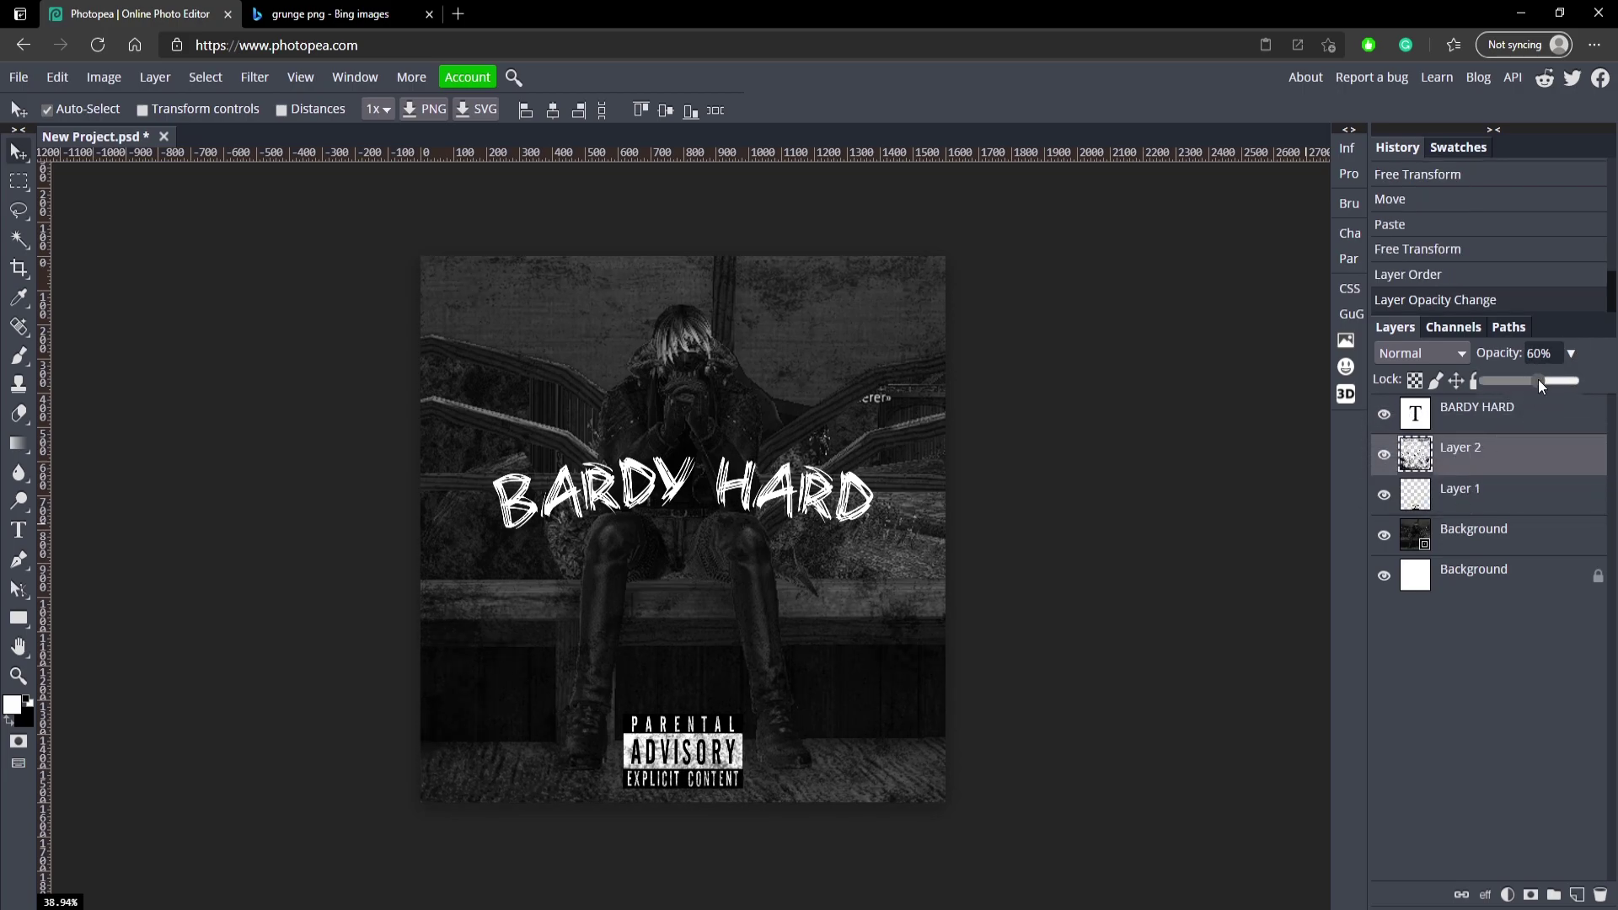